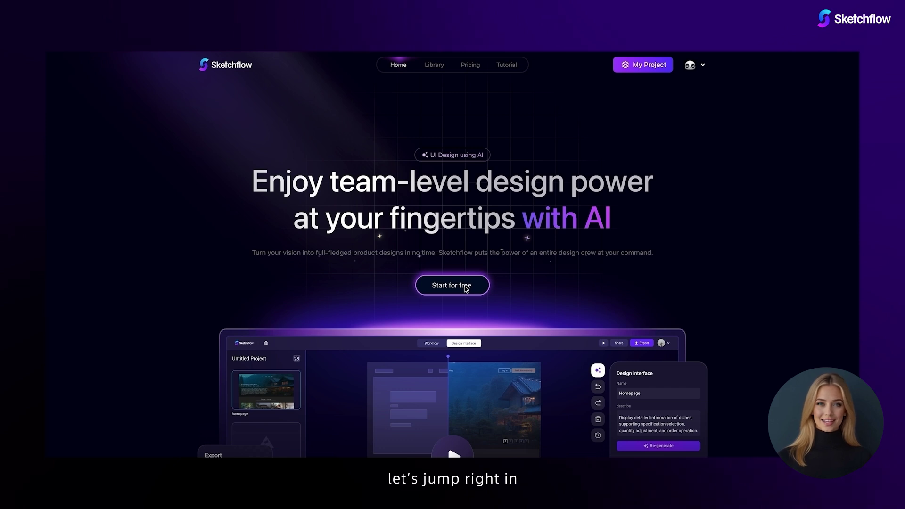
Start a new Blueprint project for the Web device at 1920x1080 resolution
click(453, 285)
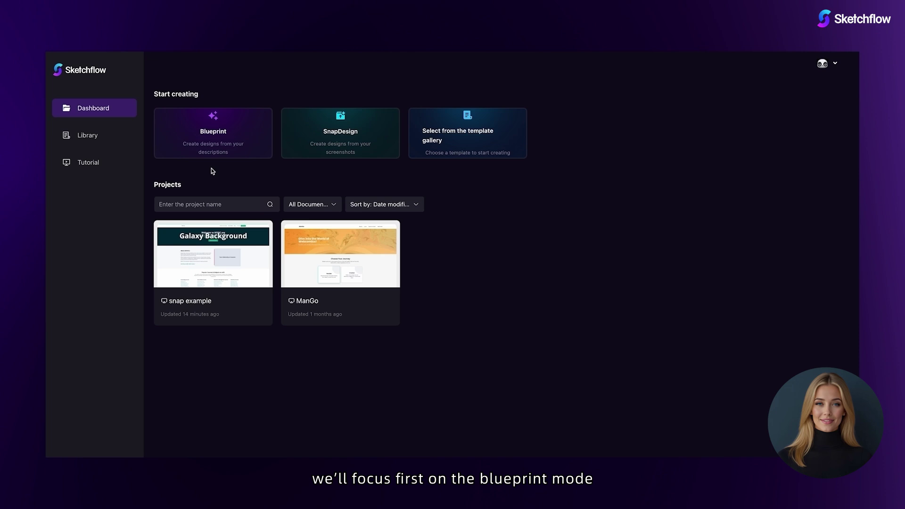
click(218, 136)
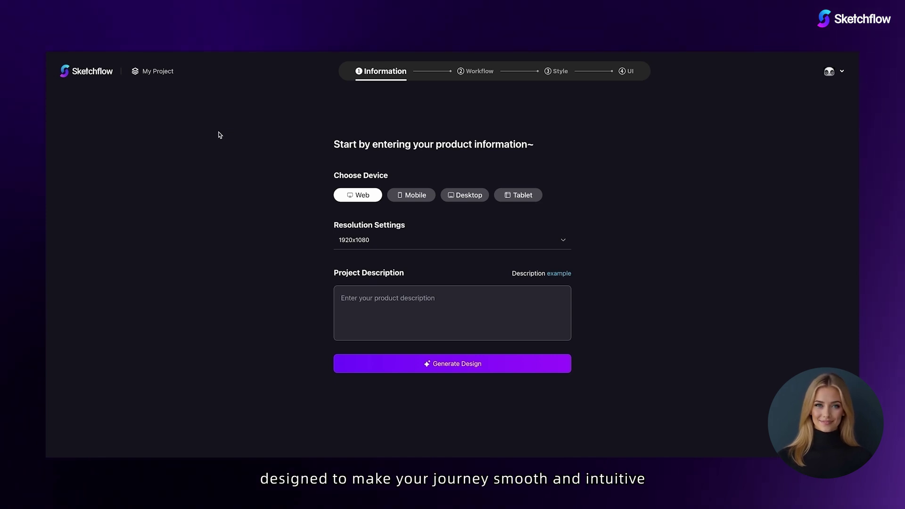
click(571, 242)
click(567, 239)
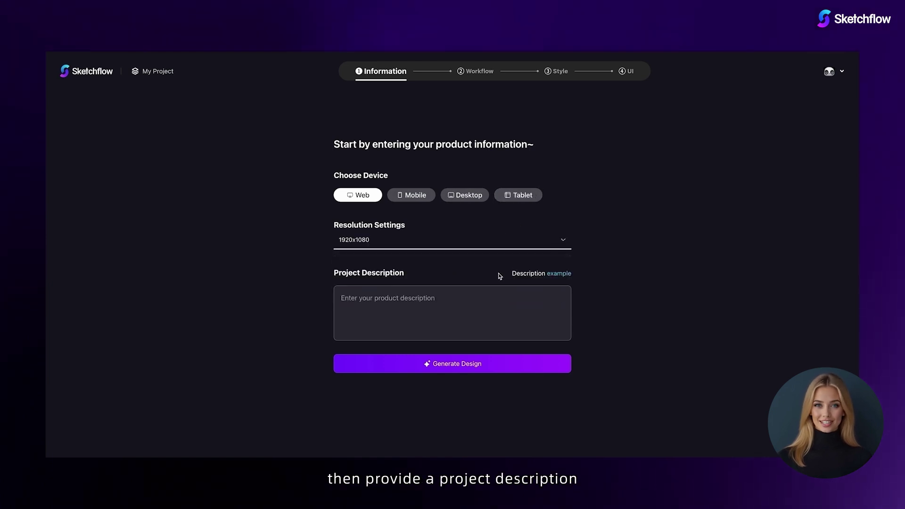
Insert the example project description, then replace it with the prepared WEBTOON product introduction
click(552, 276)
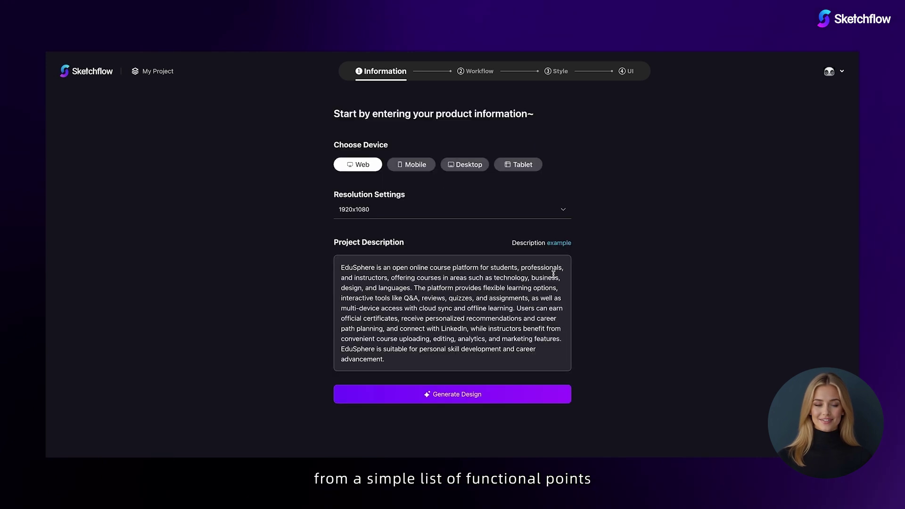
drag(340, 267, 414, 360)
key(BackSpace)
key(ctrl+v)
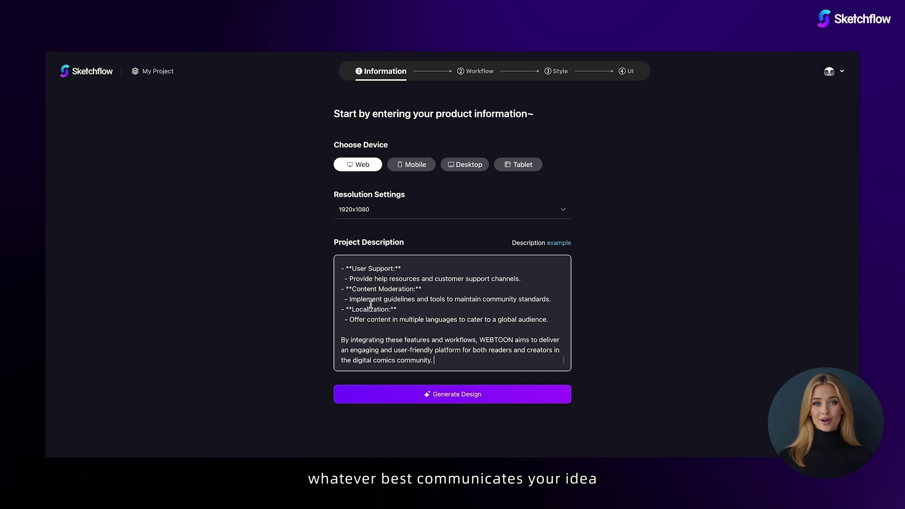
Review the WEBTOON project description from its beginning and generate the design workflow from it
scroll(397, 292, up, 5)
scroll(396, 291, up, 10)
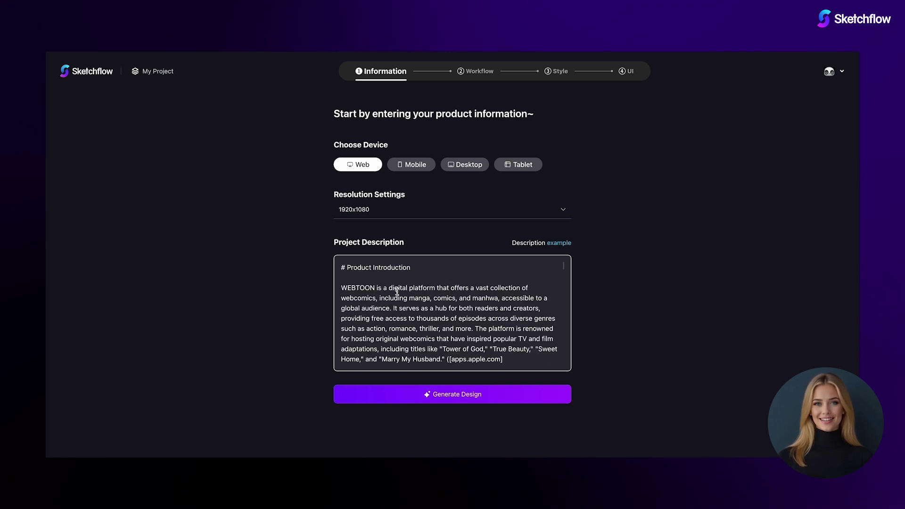
drag(344, 268, 447, 333)
scroll(447, 333, down, 8)
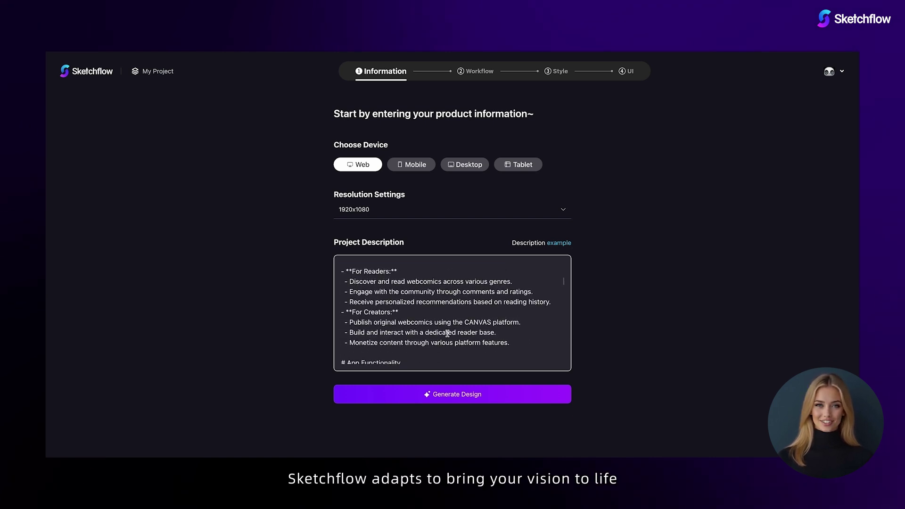
click(461, 401)
click(466, 406)
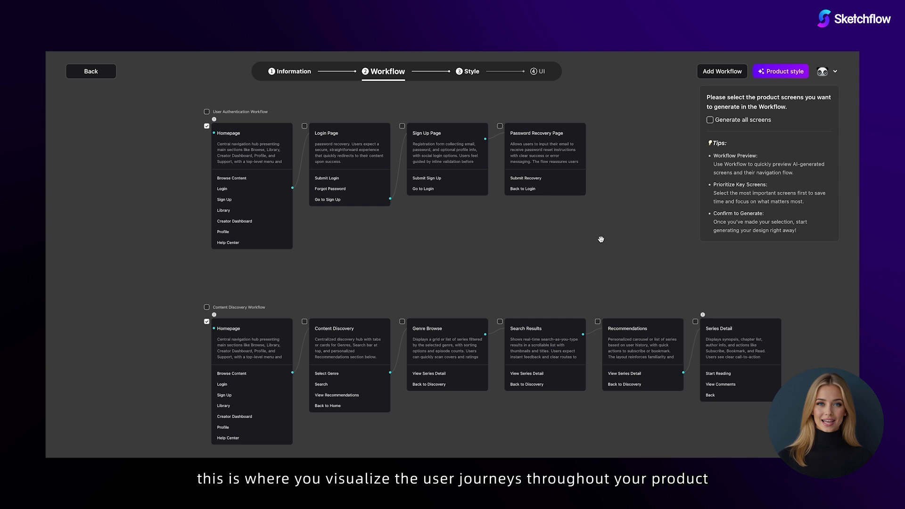
Remove the link from the Homepage's Login function to the Login Page in the User Authentication Workflow and reconnect it
scroll(594, 253, up, 2)
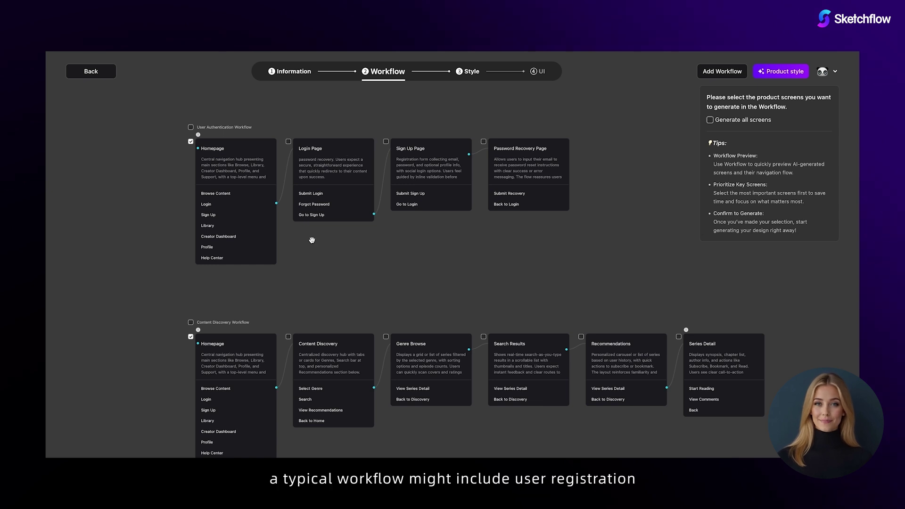
mouse_move(262, 204)
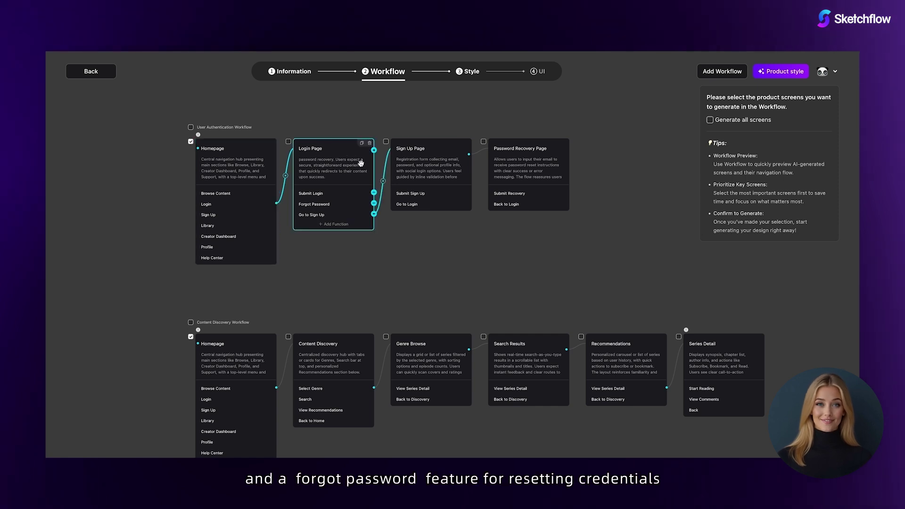
mouse_move(452, 190)
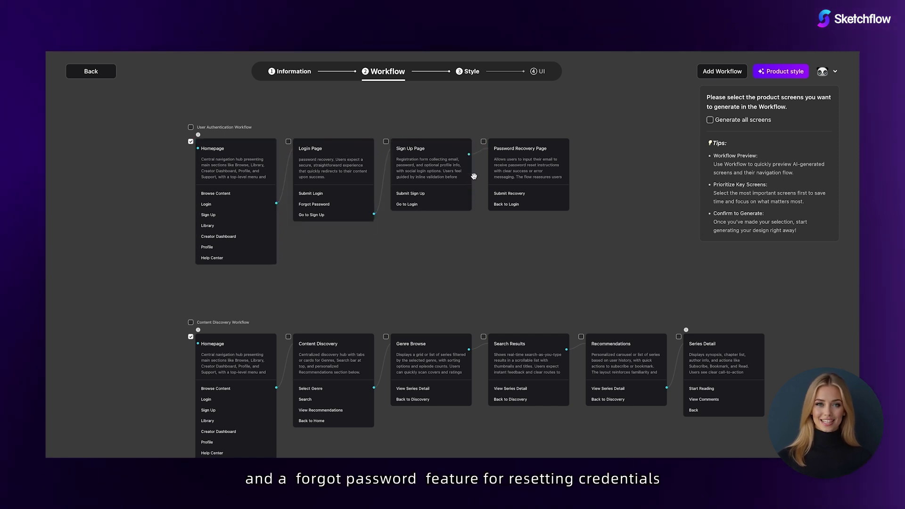
scroll(456, 261, up, 5)
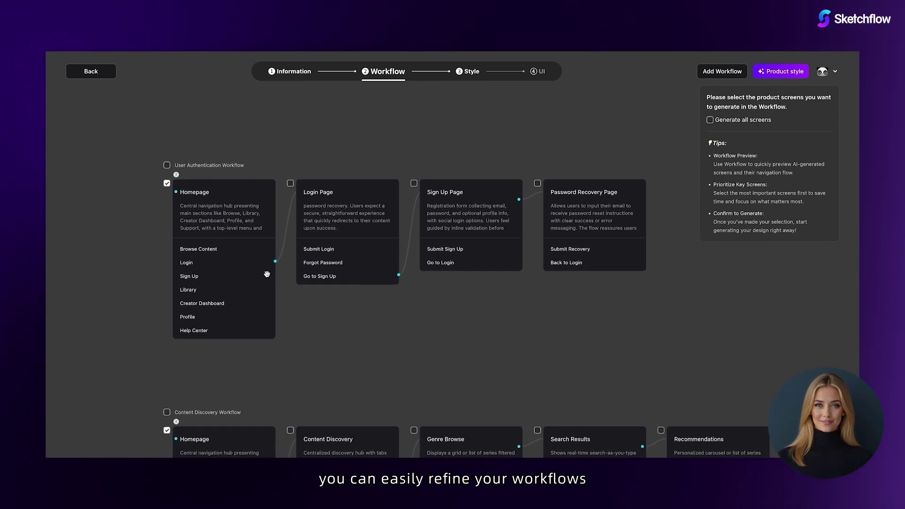
click(287, 227)
drag(275, 261, 297, 193)
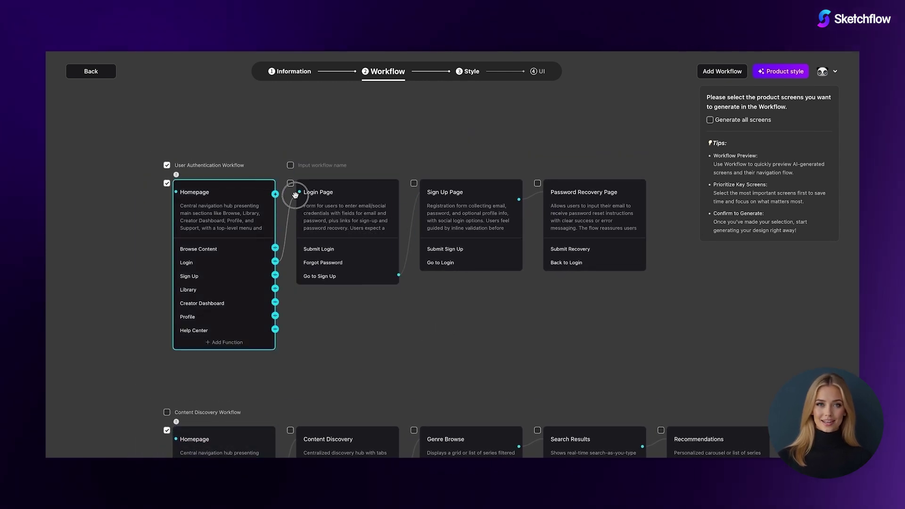
Duplicate the Login Page in the User Authentication Workflow and delete the copy
click(384, 186)
drag(460, 135, 451, 220)
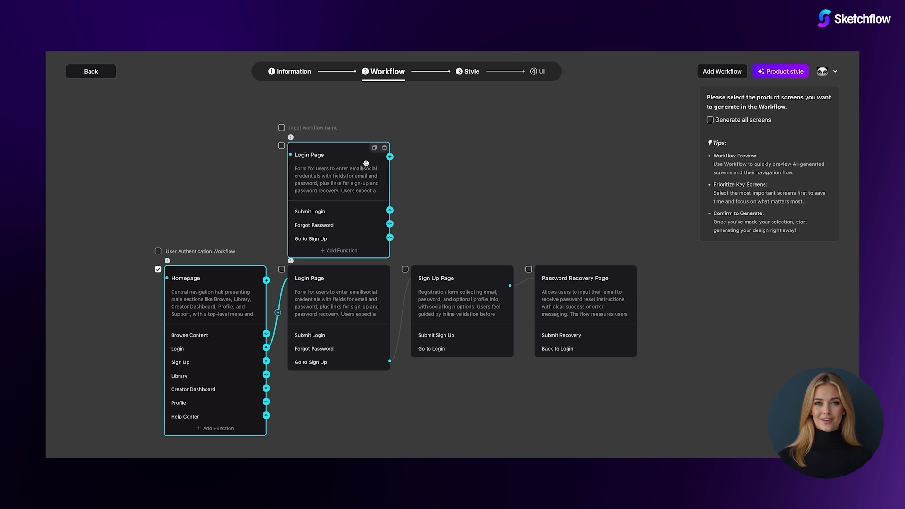
click(385, 148)
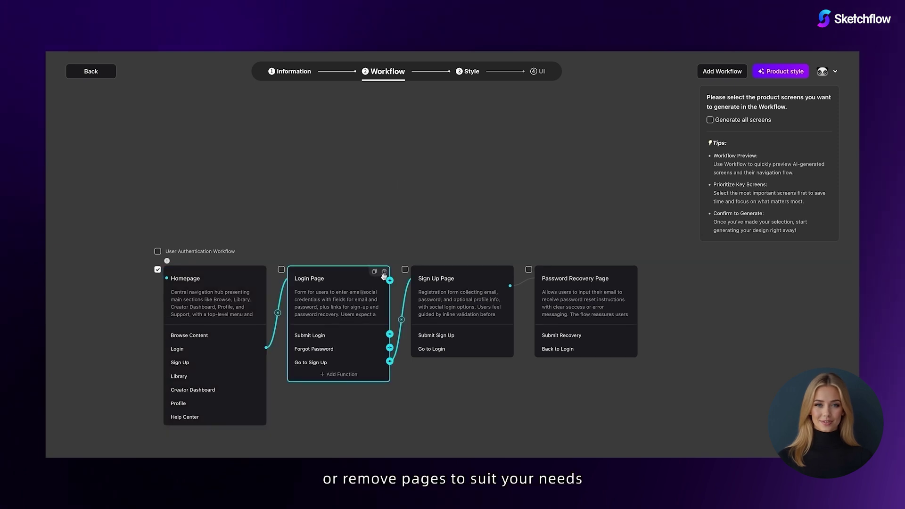
click(390, 280)
click(508, 188)
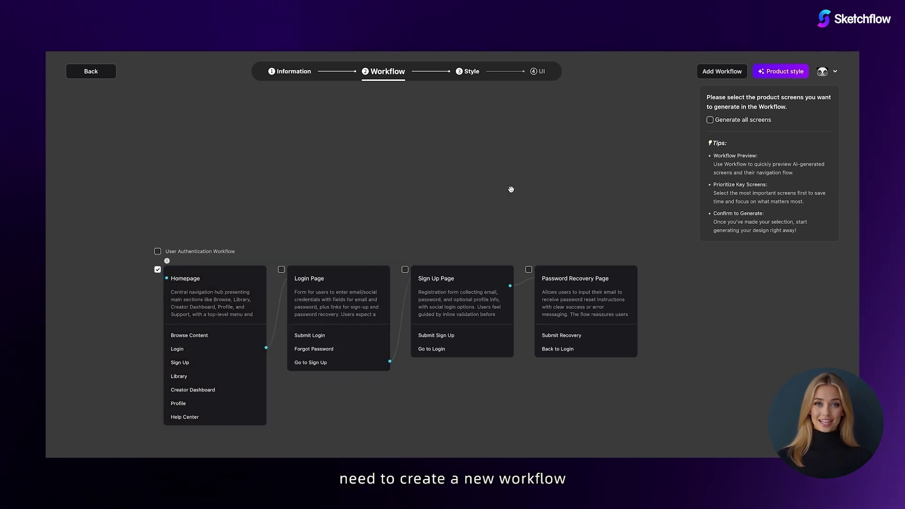
Add a workflow named "a exception workflow" with a page titled "a 404 page" and the introduction "some description"
click(705, 78)
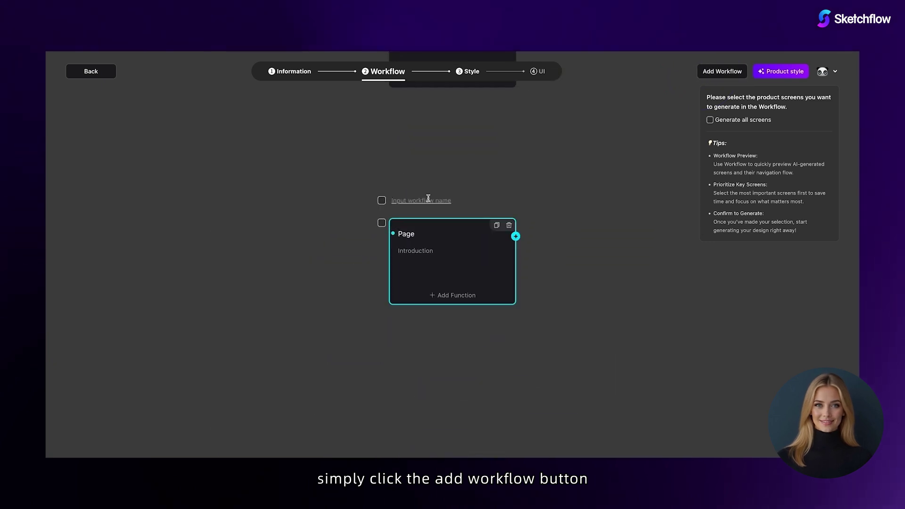
click(427, 201)
text(a exception workf)
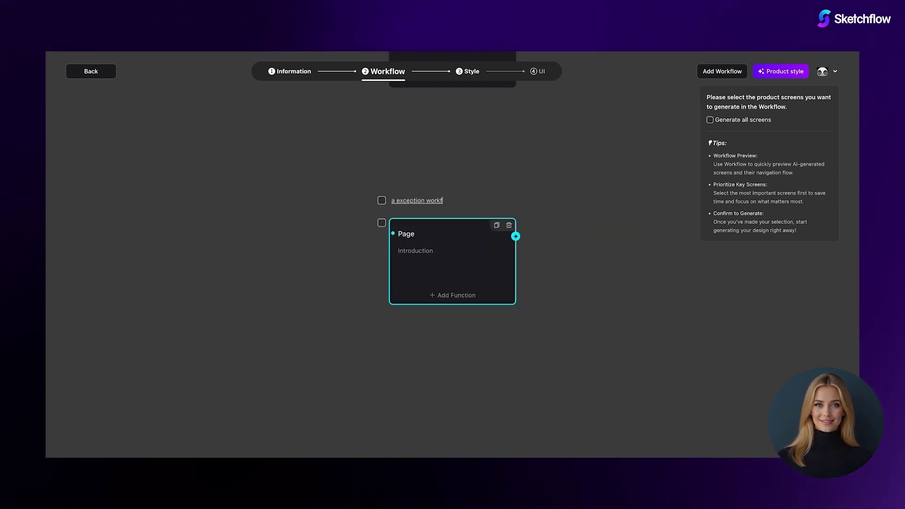
text(low)
key(Tab)
text(a 404 page)
key(Tab)
text(some description)
Select only the User Authentication Workflow's screens for generation instead of all screens, and proceed to the product style
scroll(583, 162, down, 5)
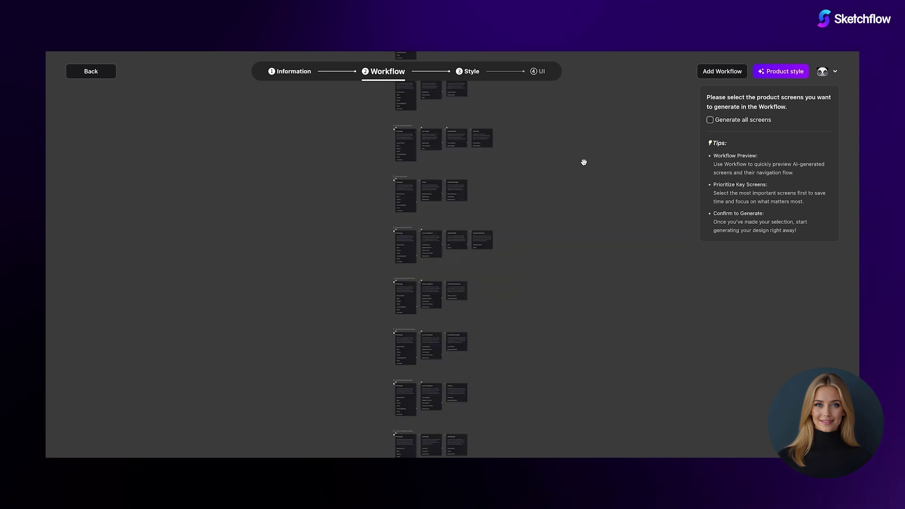
scroll(584, 162, up, 3)
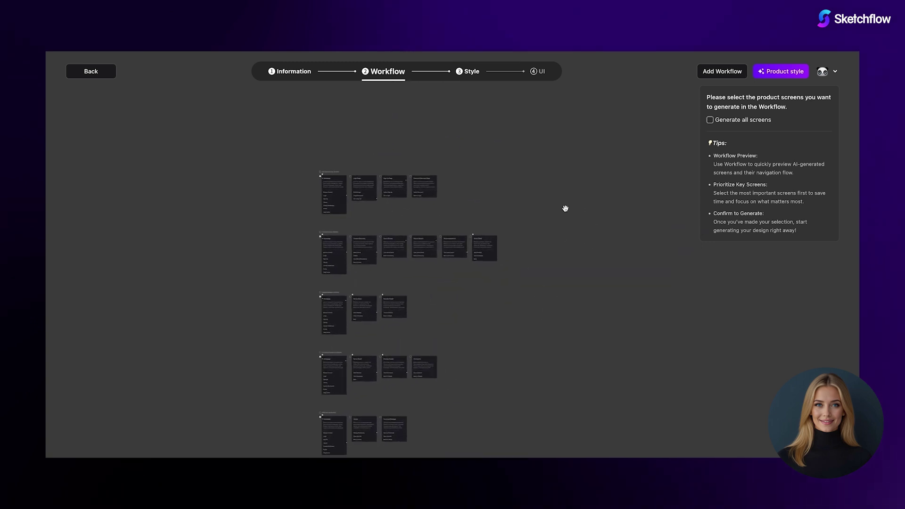
scroll(566, 208, up, 2)
drag(345, 217, 426, 204)
scroll(406, 205, up, 5)
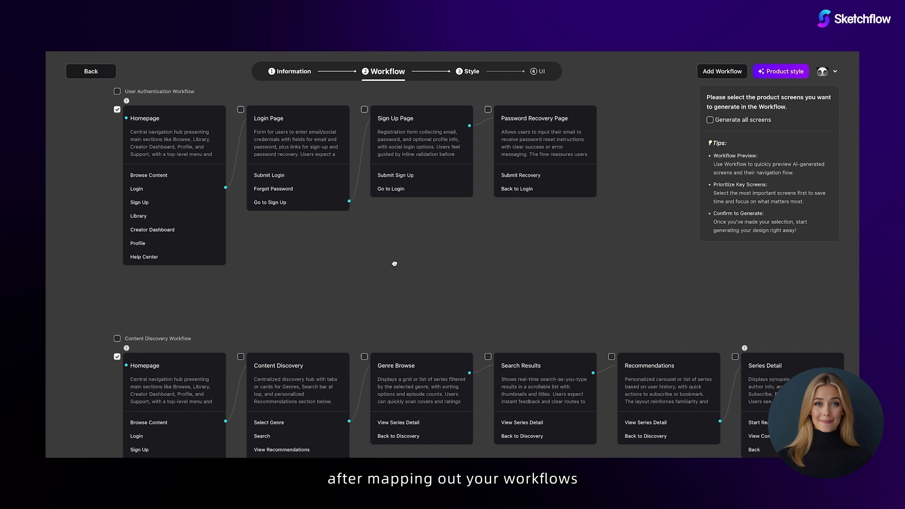
scroll(396, 260, down, 2)
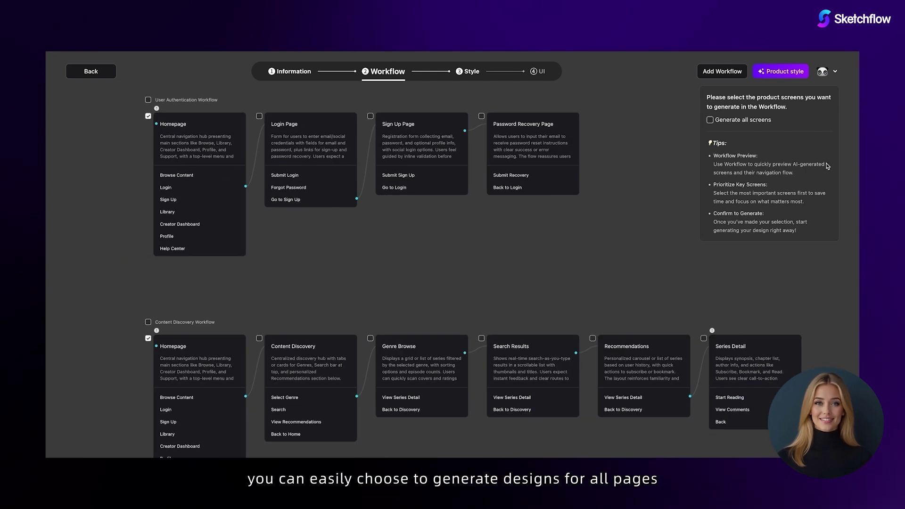
click(711, 120)
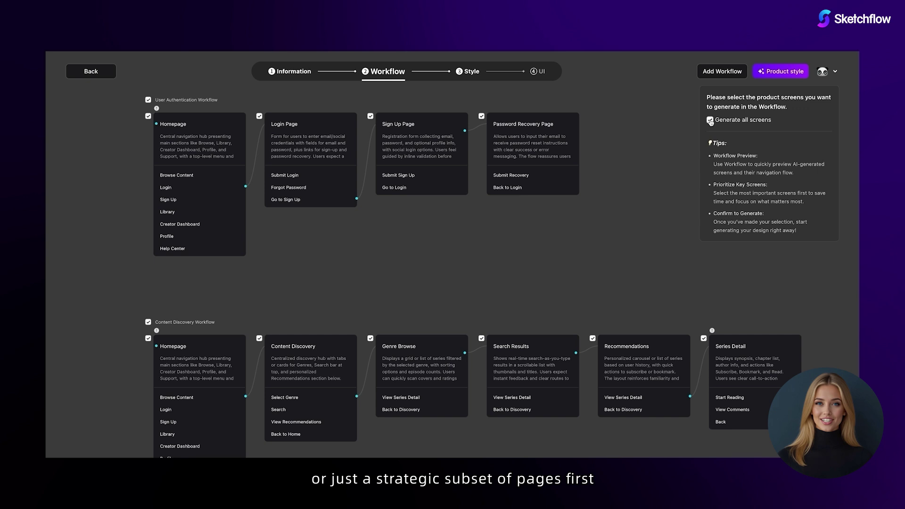
click(710, 120)
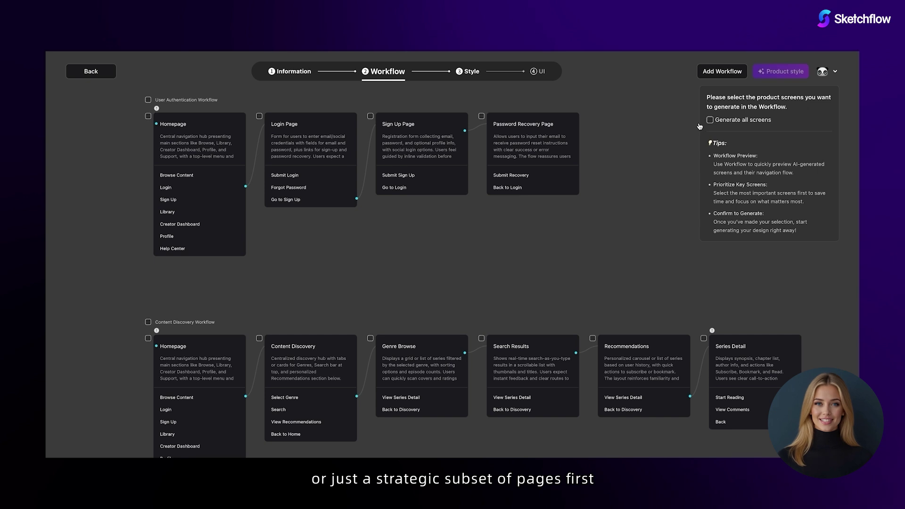
click(148, 99)
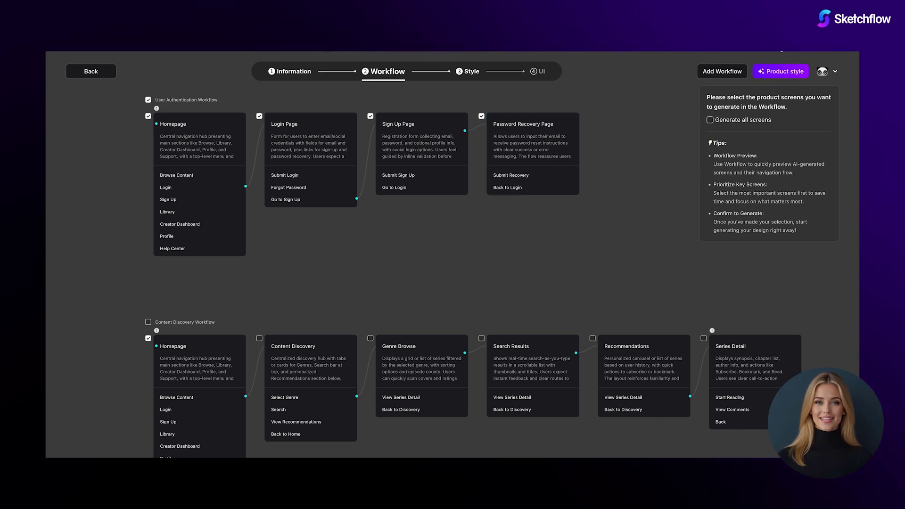
click(782, 71)
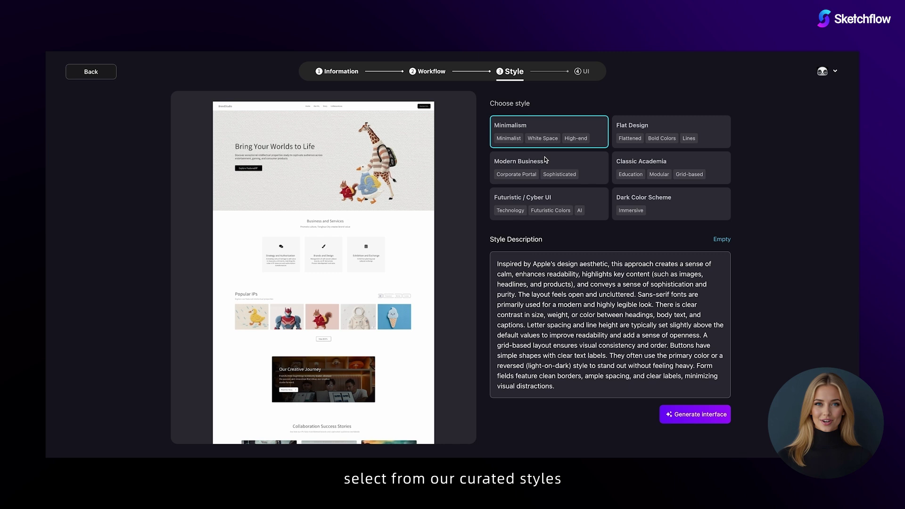
Try the Modern Business style, clear its style description, and generate the interface without a specified style
click(574, 162)
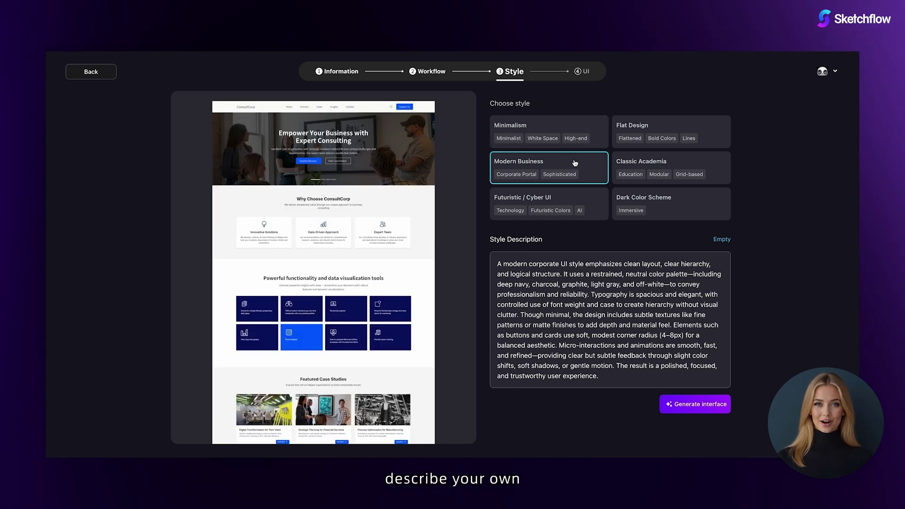
click(586, 376)
key(ctrl+a)
key(BackSpace)
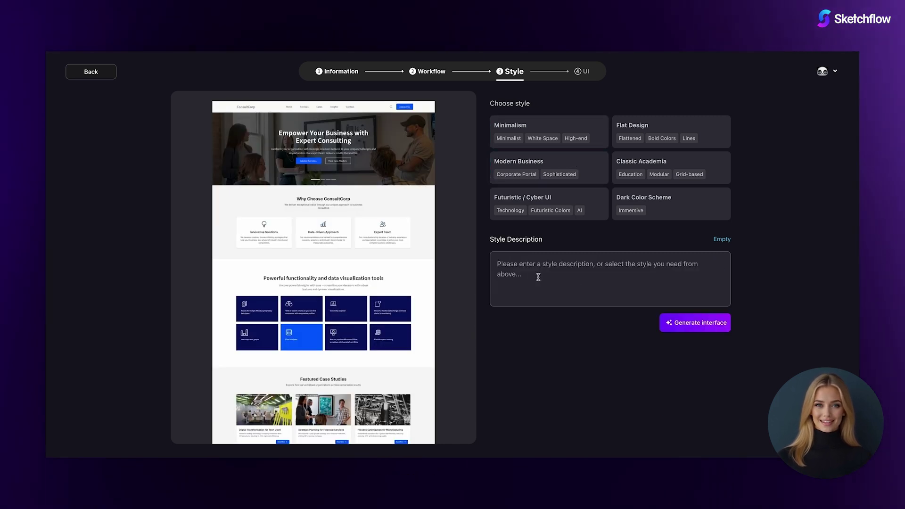
click(596, 293)
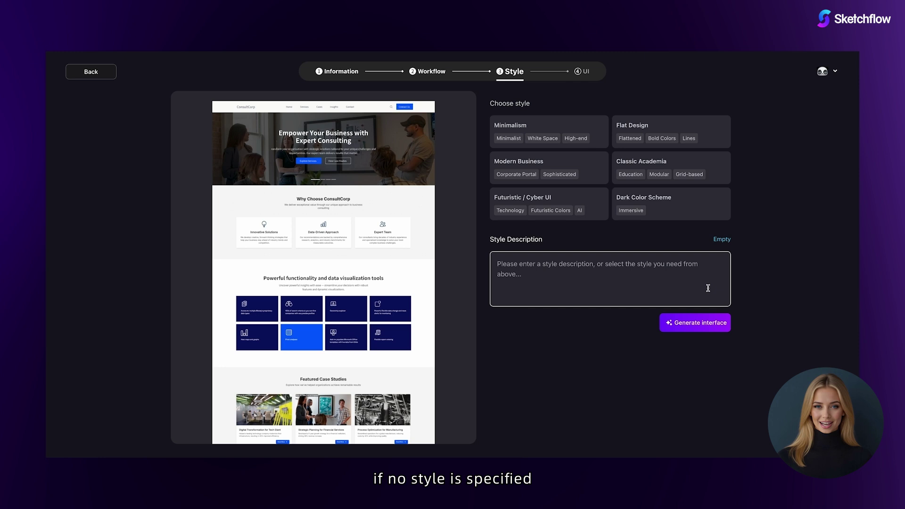
click(702, 325)
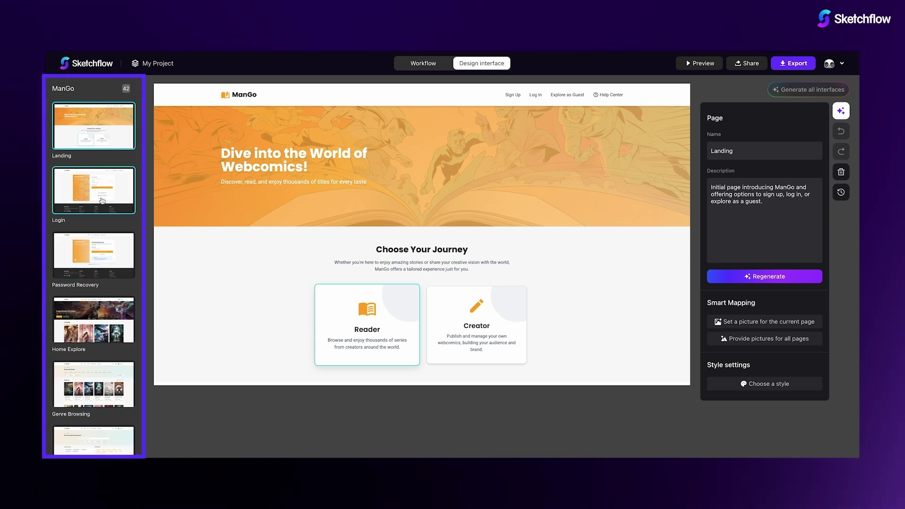
View the generated Login and Genre Browsing page designs of the ManGo project
click(102, 199)
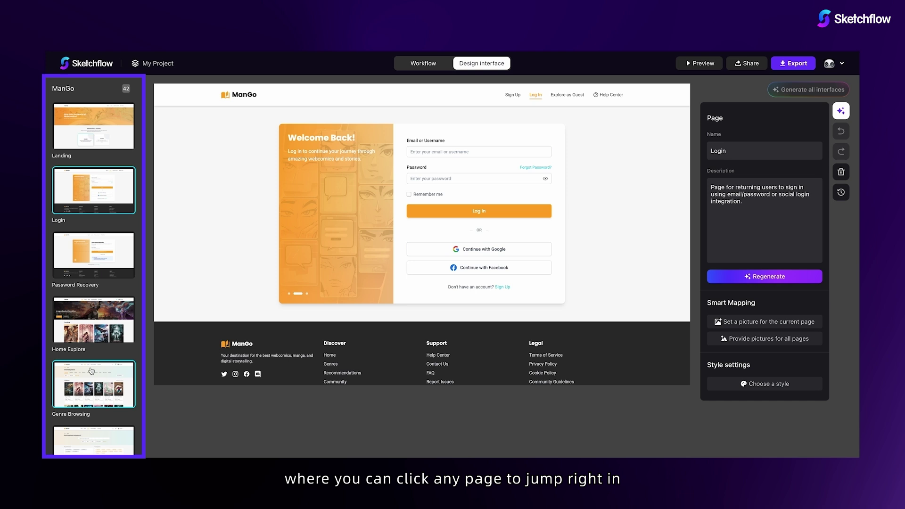
click(91, 371)
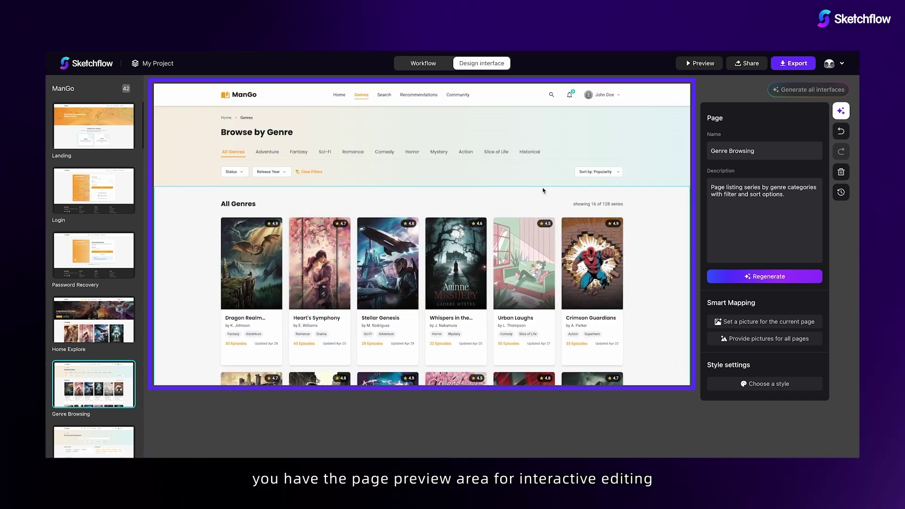
scroll(543, 191, down, 1)
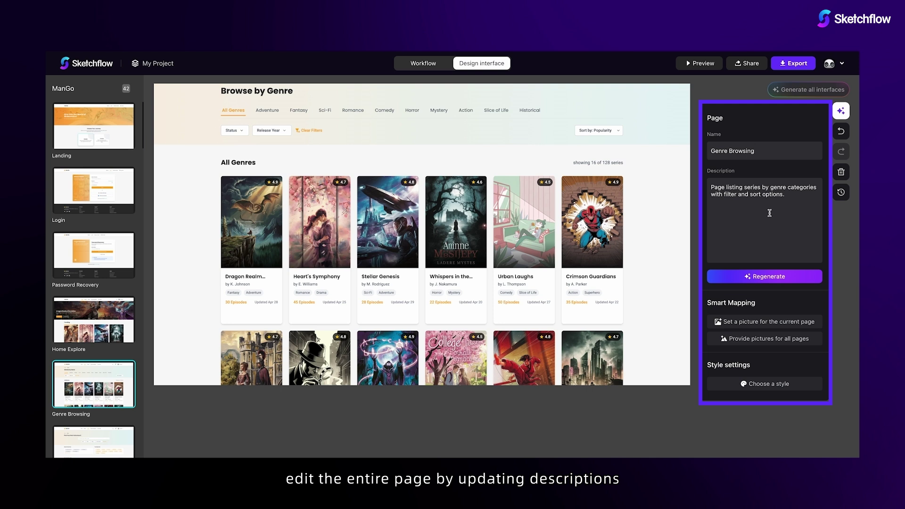
Preview the Modern Business style for the Genre Browsing page and leave the style choice without applying it
drag(786, 196, 693, 182)
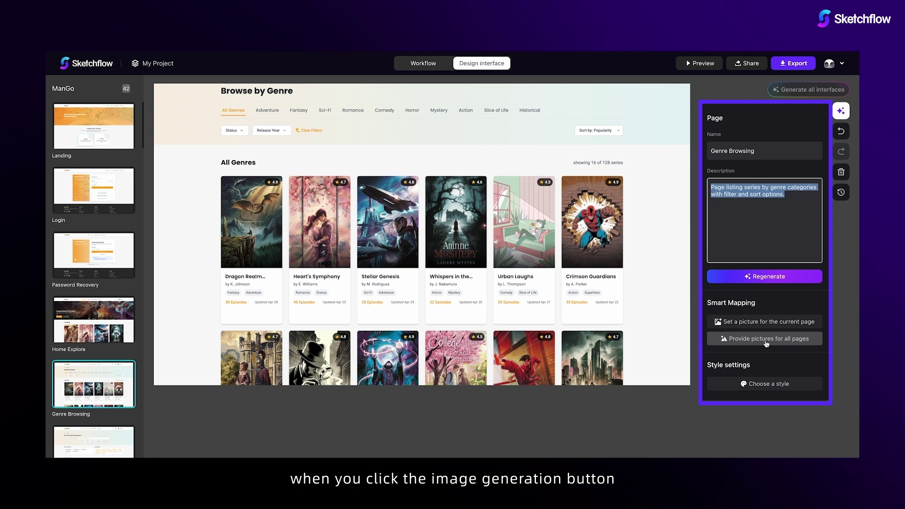
click(771, 384)
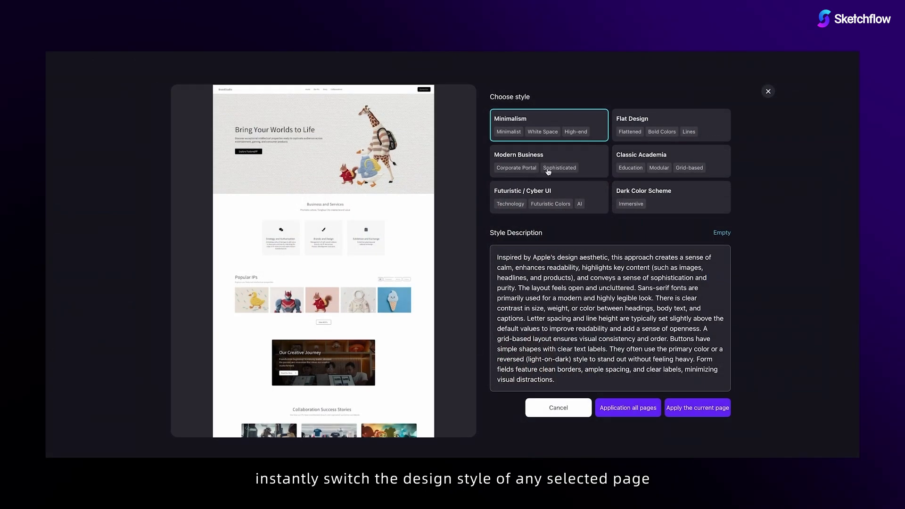
click(571, 156)
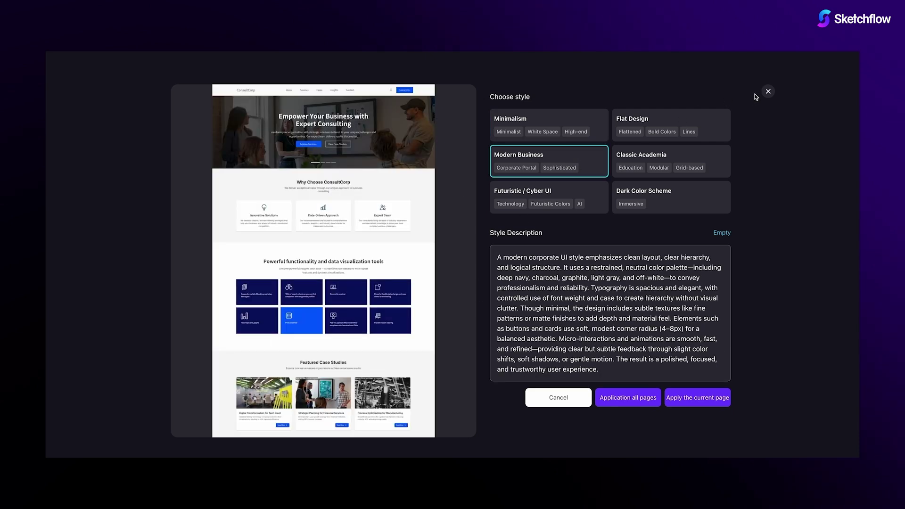
click(769, 92)
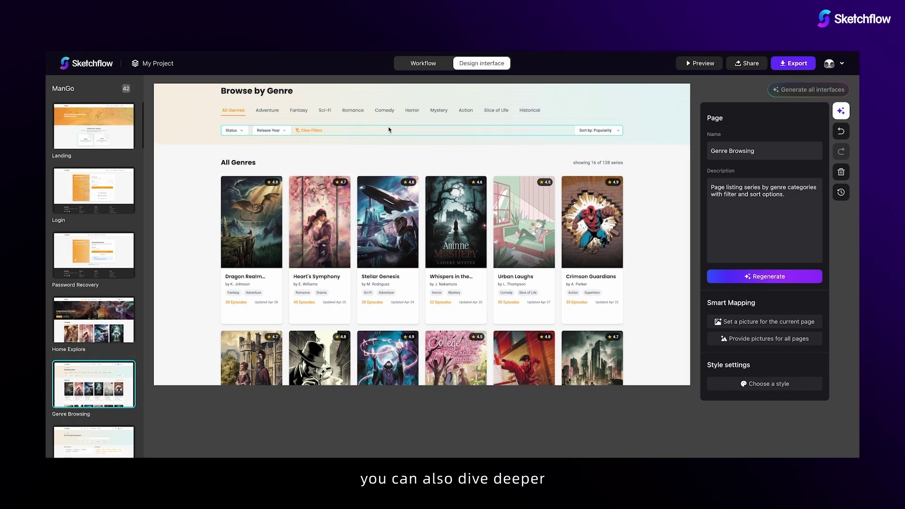
Duplicate the Genre Selector & Filters section on the Genre Browsing page and delete the duplicate
scroll(389, 134, up, 1)
click(184, 114)
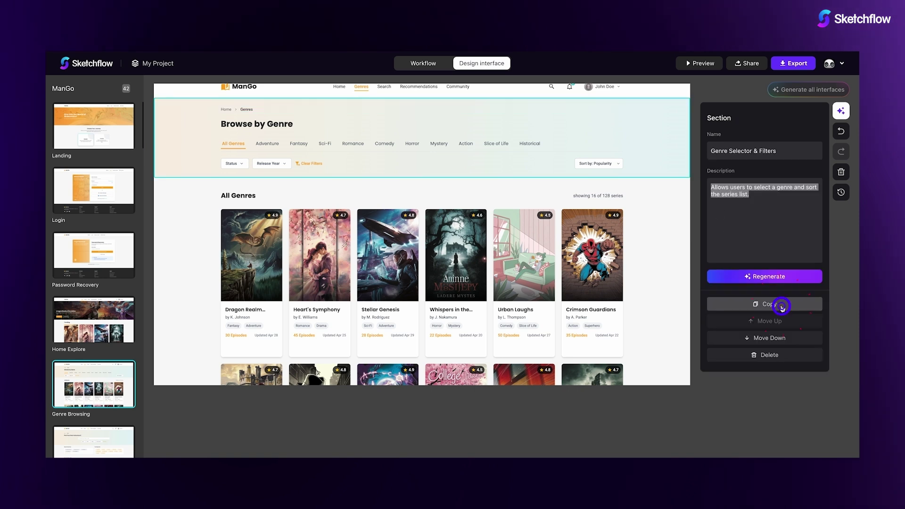
click(782, 307)
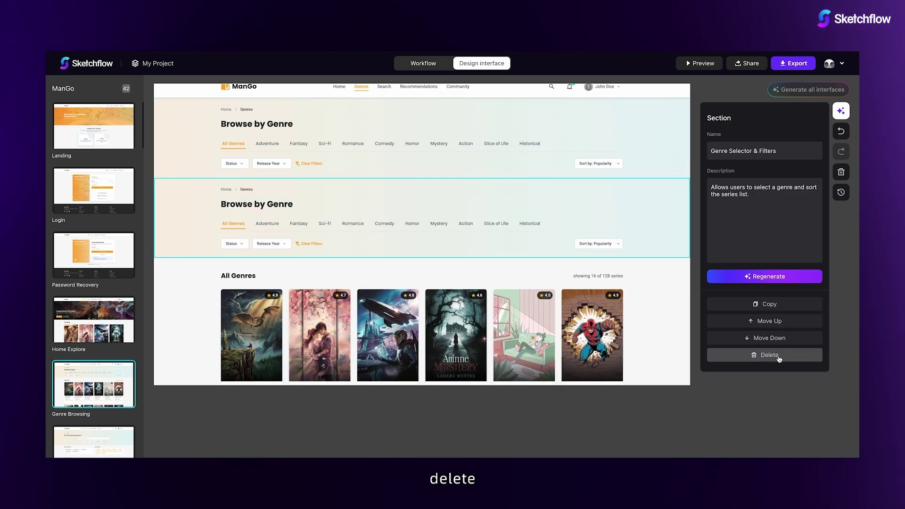
click(774, 357)
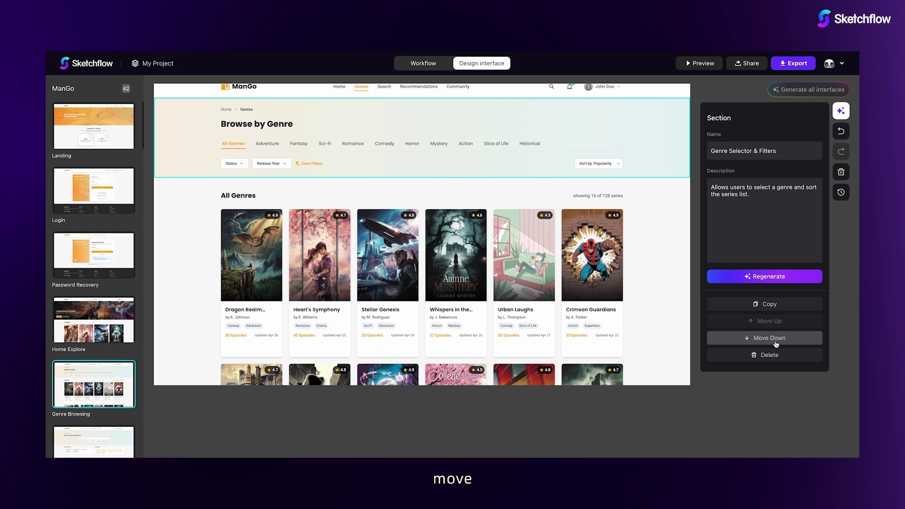
Move the Genre Selector & Filters section down below the series list and back up to its original place
click(773, 338)
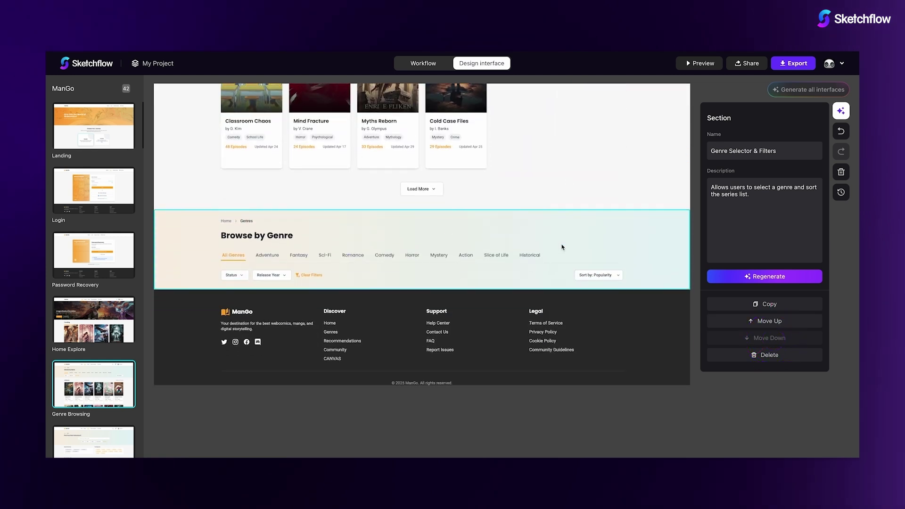
click(773, 321)
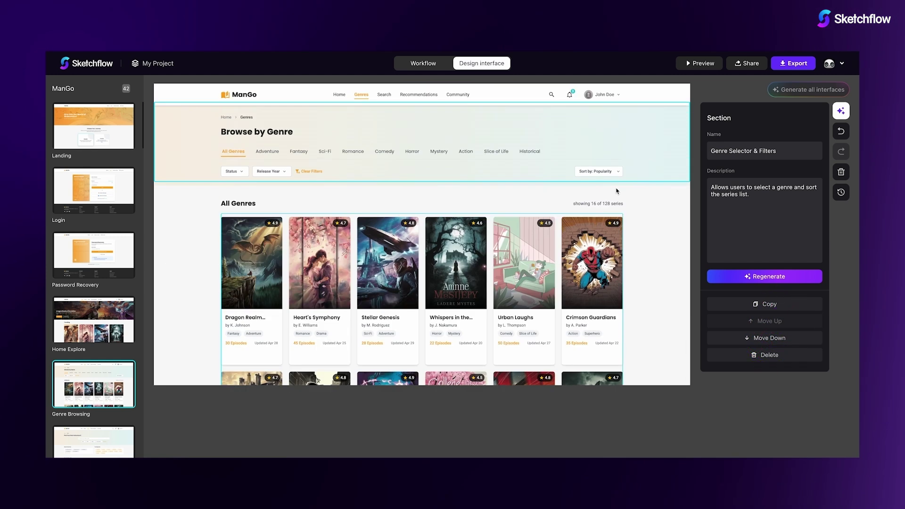
triple_click(767, 265)
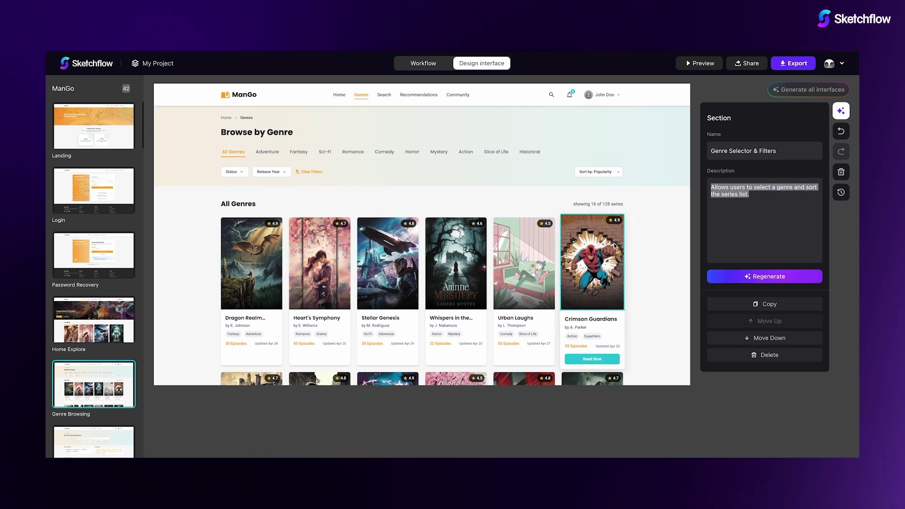
Regenerate the Crimson Guardians cover image with the description "change the display cover."
click(592, 264)
text(change t)
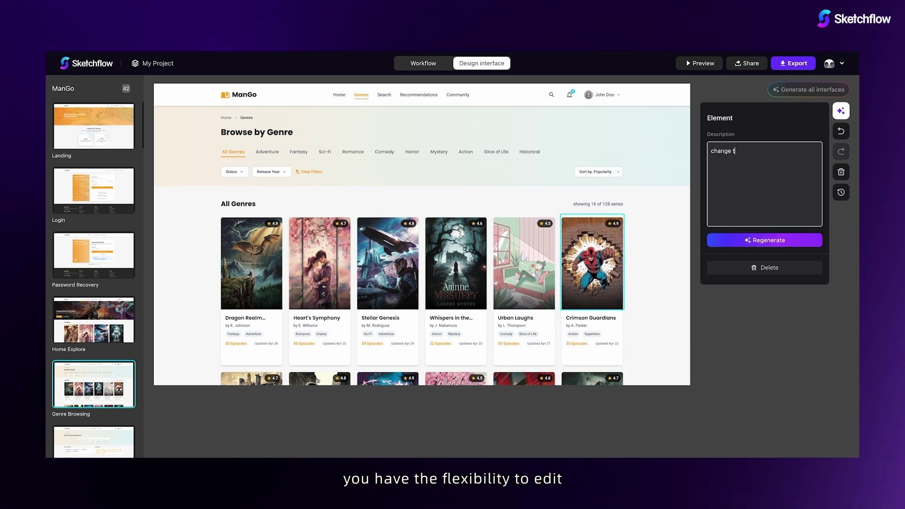
text(he display cover.)
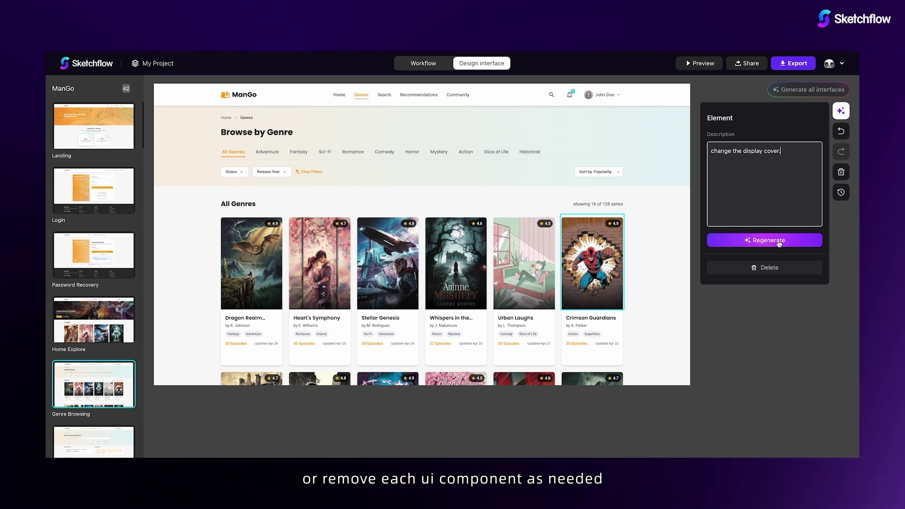
click(778, 242)
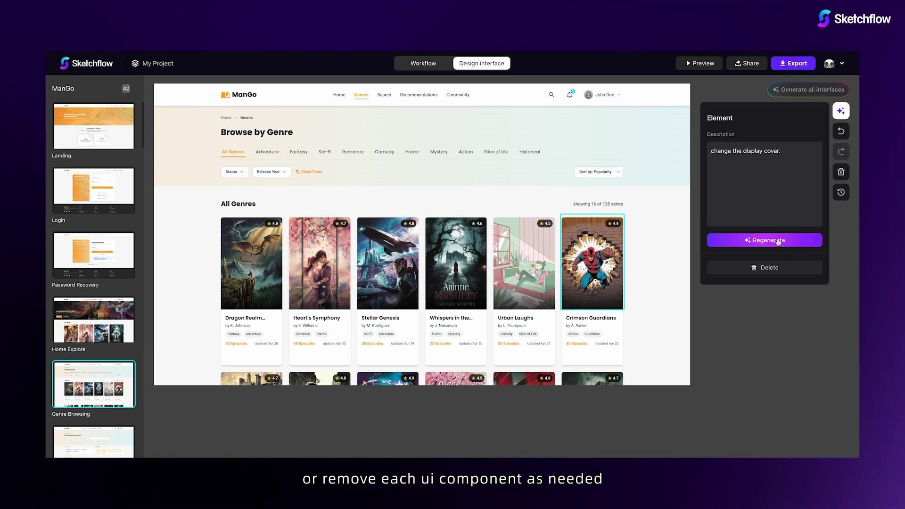
View the version history of the Genre Browsing page and close it
click(840, 193)
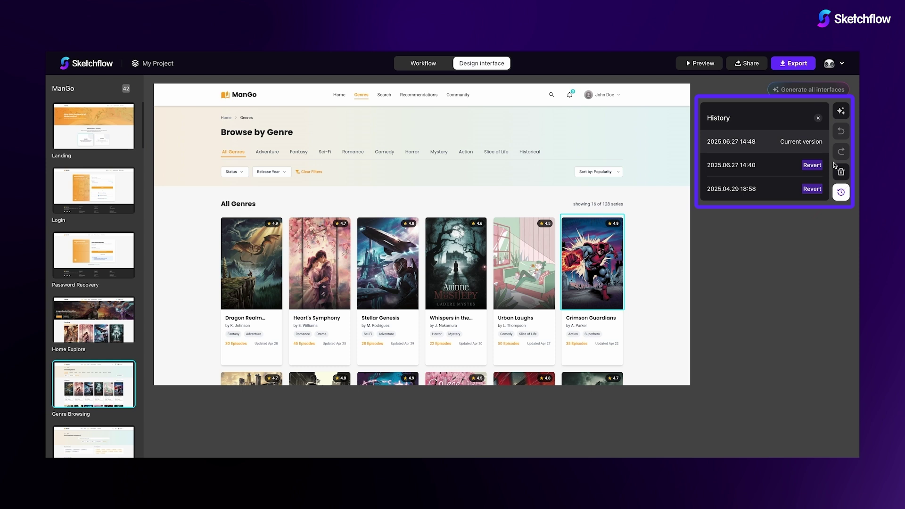
click(818, 119)
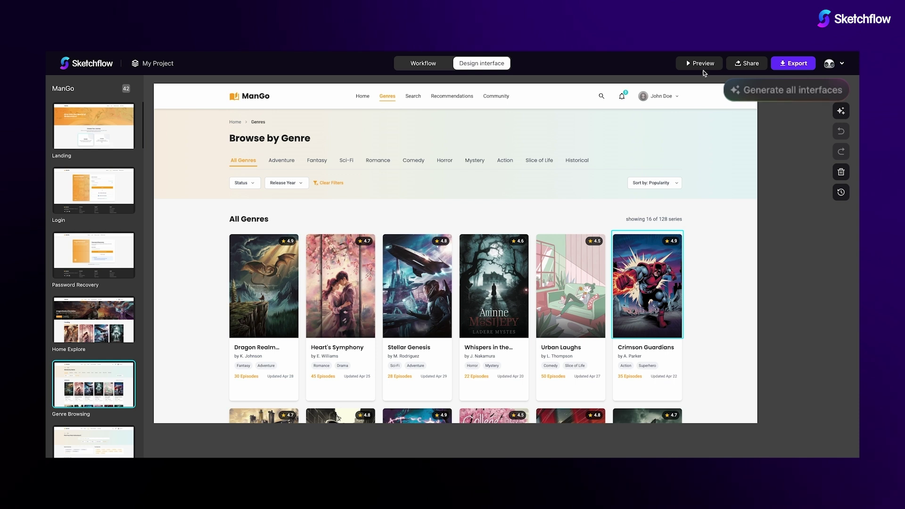
Preview the design by opening the first series in Genre Browsing, looking through its Reading page, and returning to Series Detail
click(701, 64)
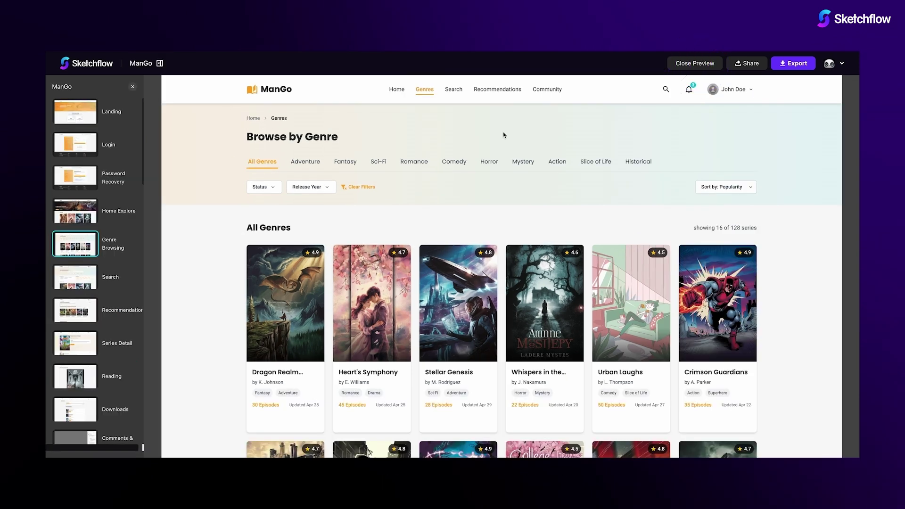
mouse_move(463, 306)
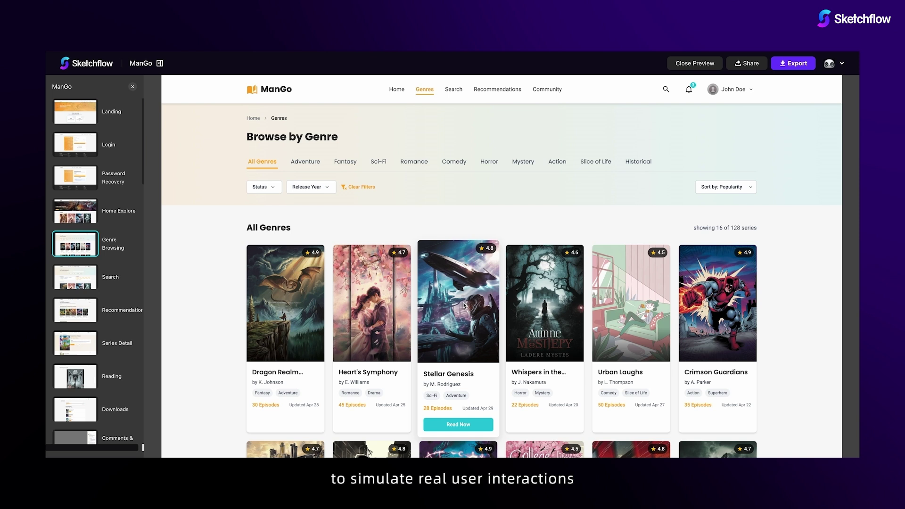
click(298, 298)
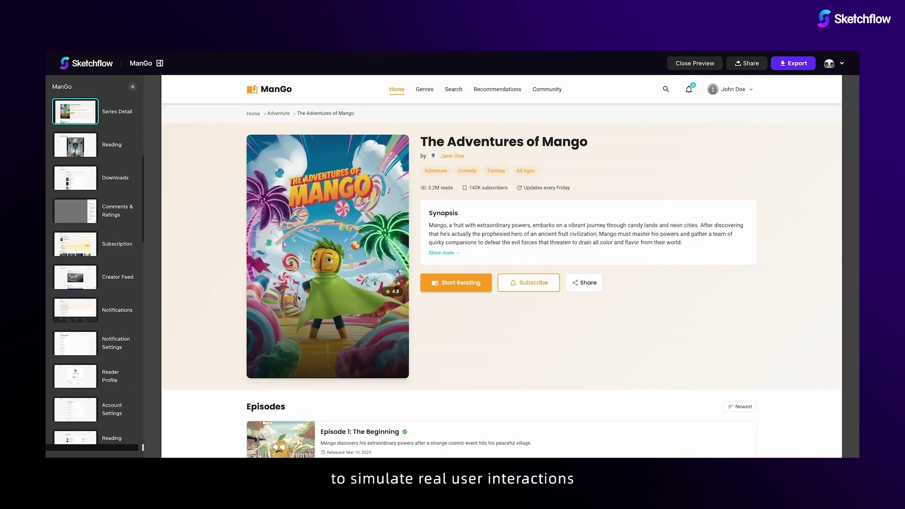
click(454, 285)
scroll(735, 275, down, 10)
scroll(738, 275, up, 10)
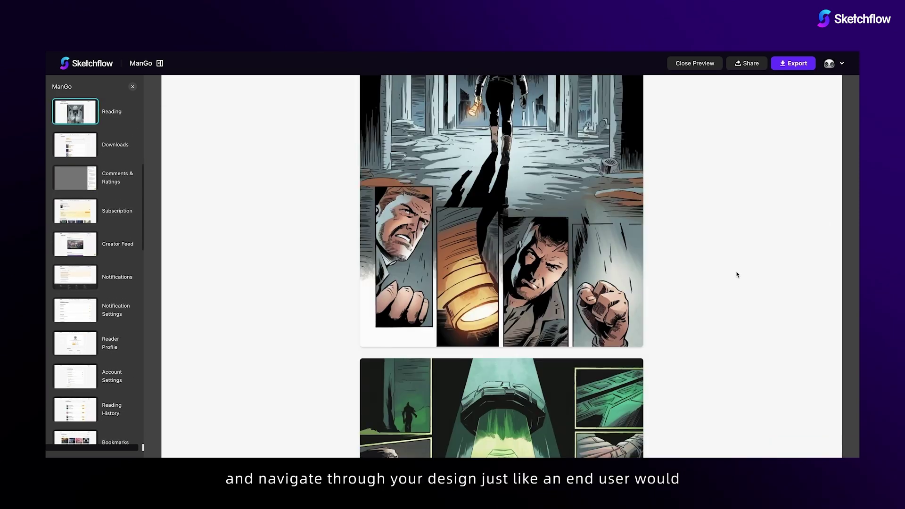
click(254, 91)
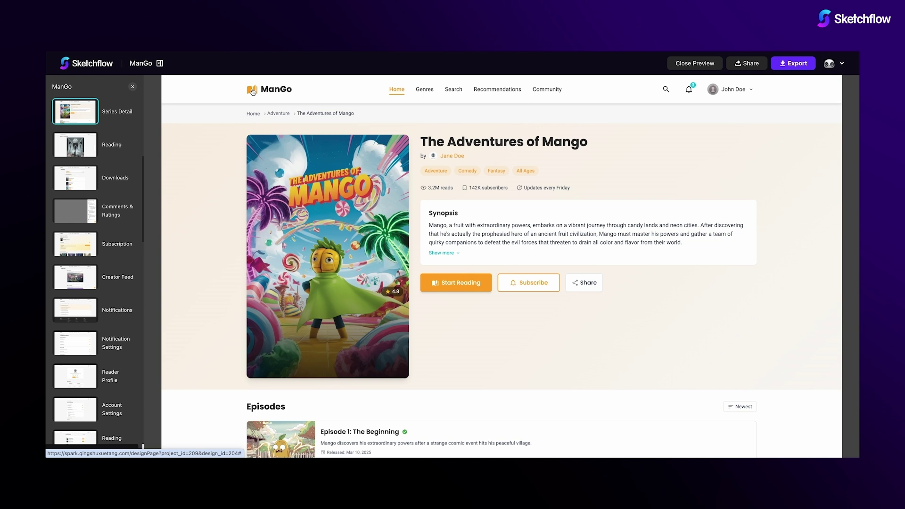
Preview the Community page's Creator Feed with the first post's comments, and exit the preview
click(547, 90)
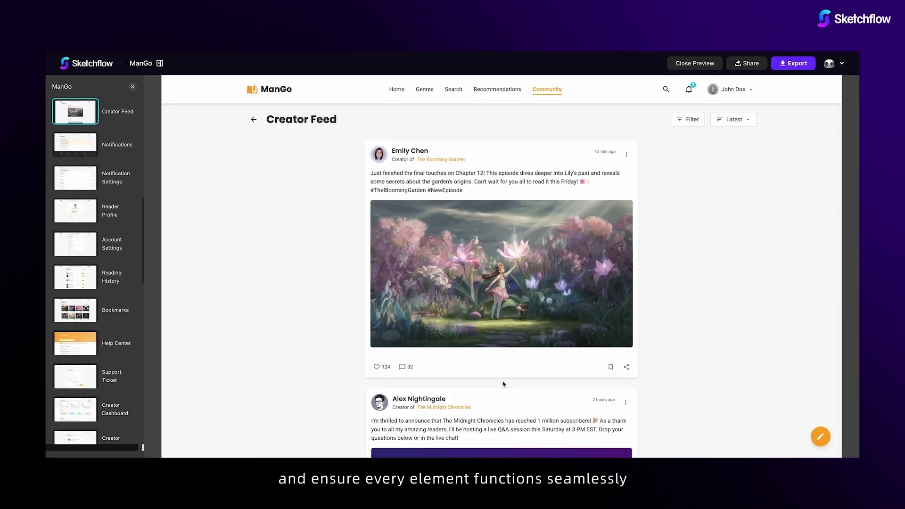
click(405, 368)
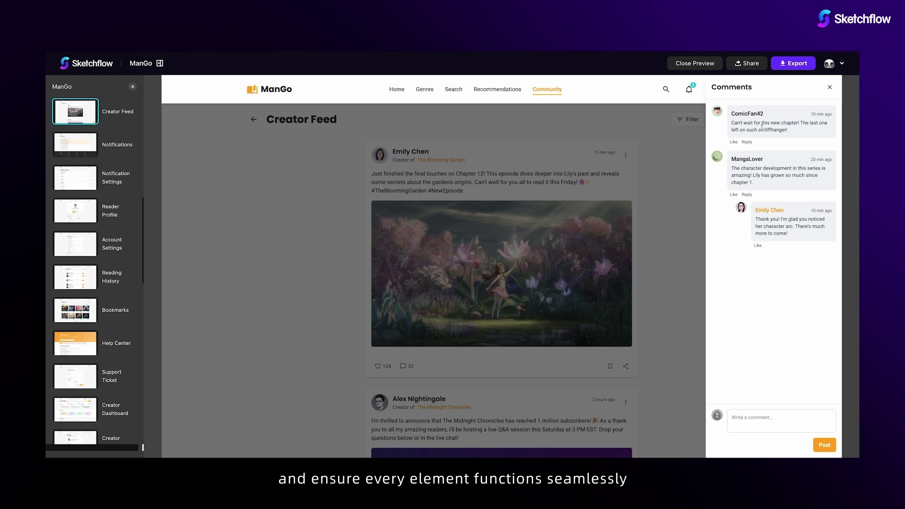
click(829, 87)
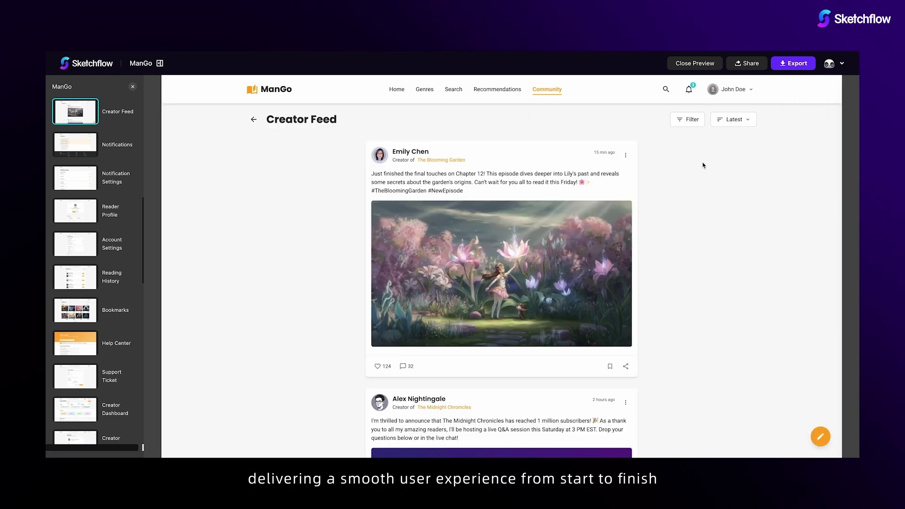
click(693, 67)
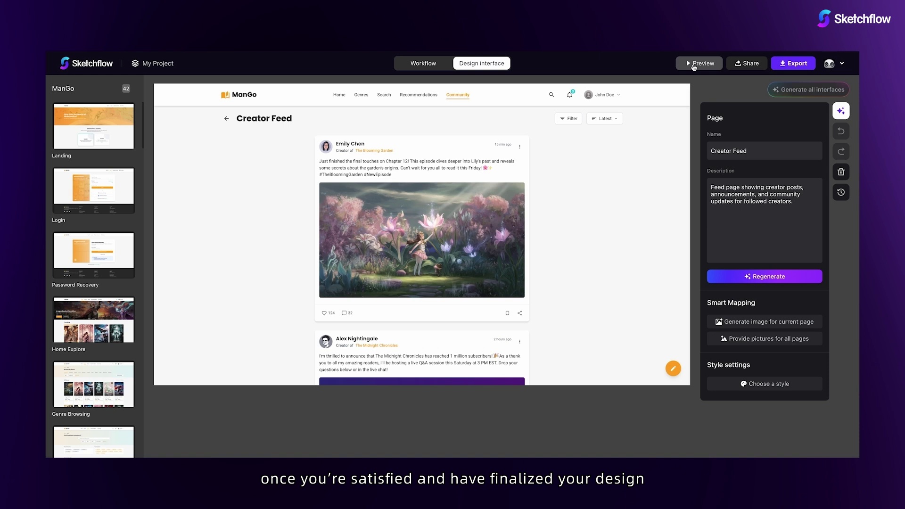
Choose Html Demo Package as the export format and close the export options without exporting
click(796, 63)
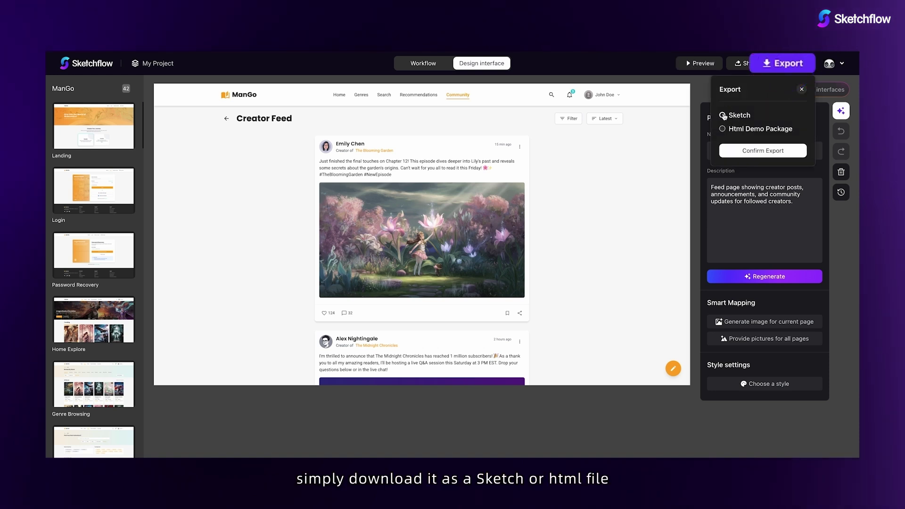
click(721, 130)
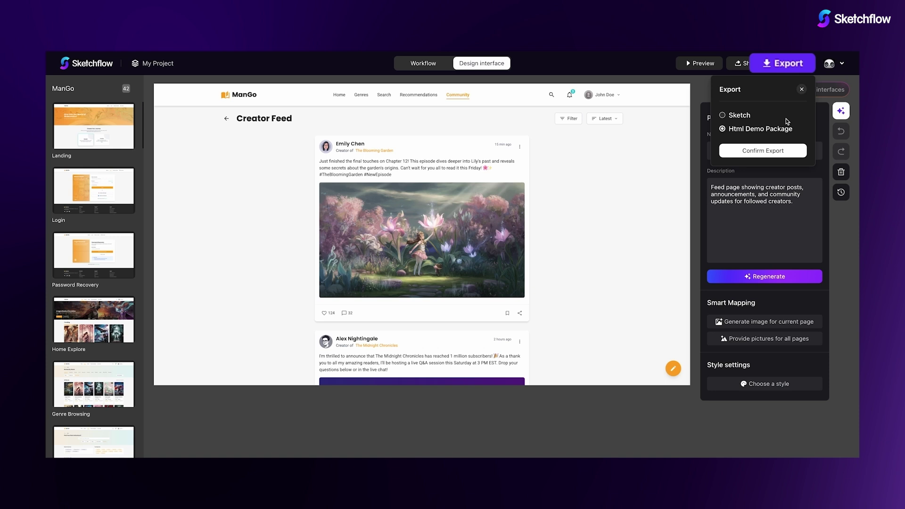
click(803, 90)
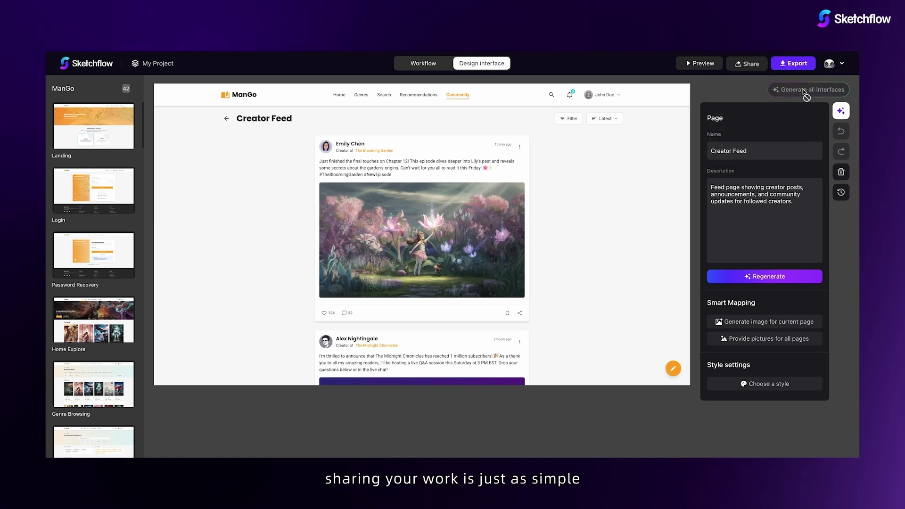
Set the e-mail sharing permission to Allow import and copy the project's share link
click(728, 64)
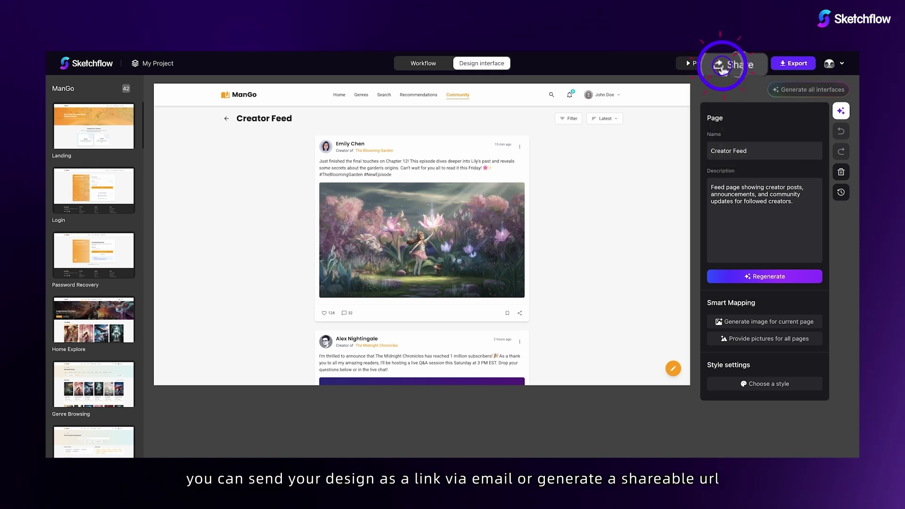
click(631, 127)
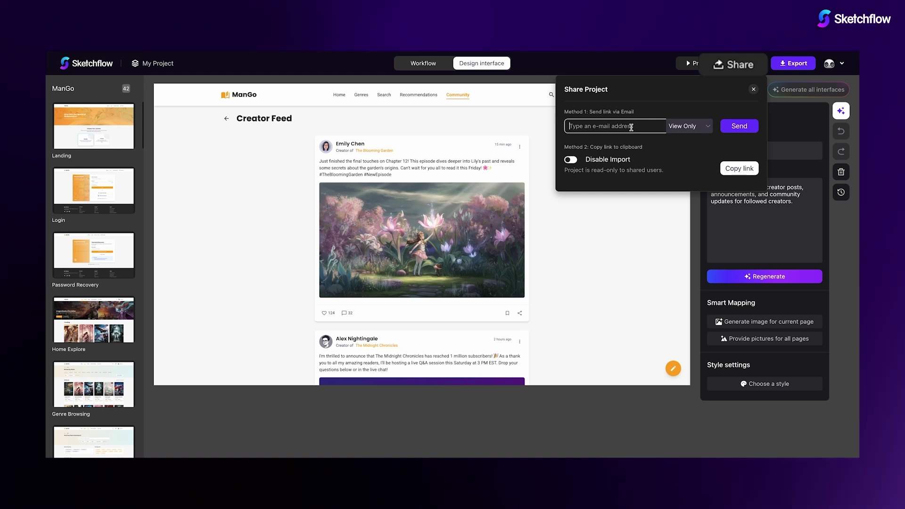
click(688, 126)
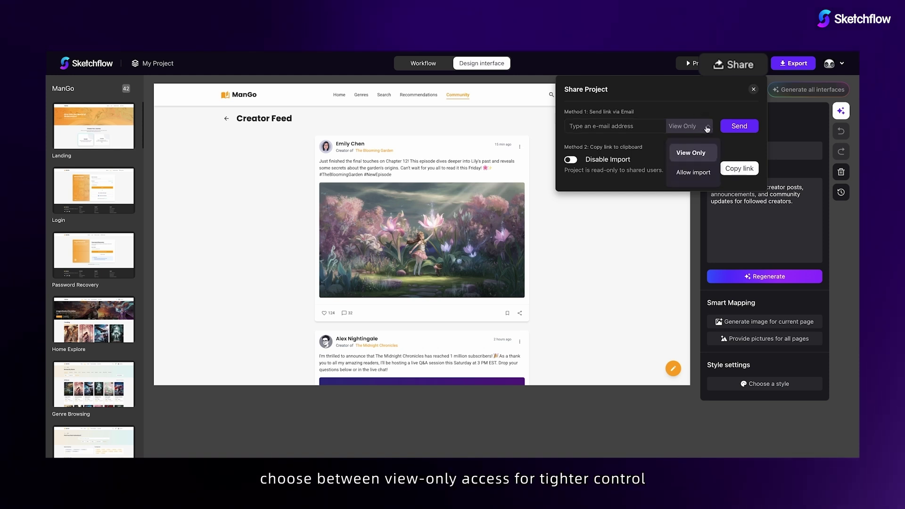
click(694, 173)
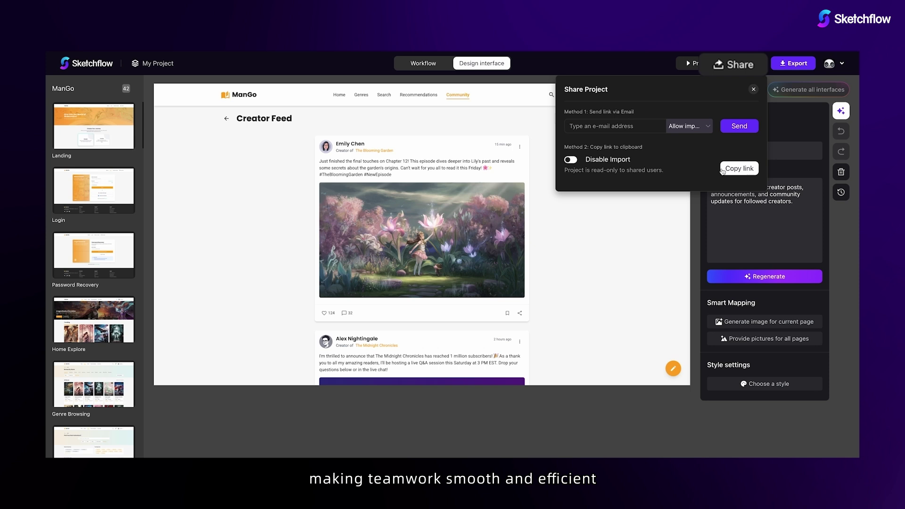
click(743, 172)
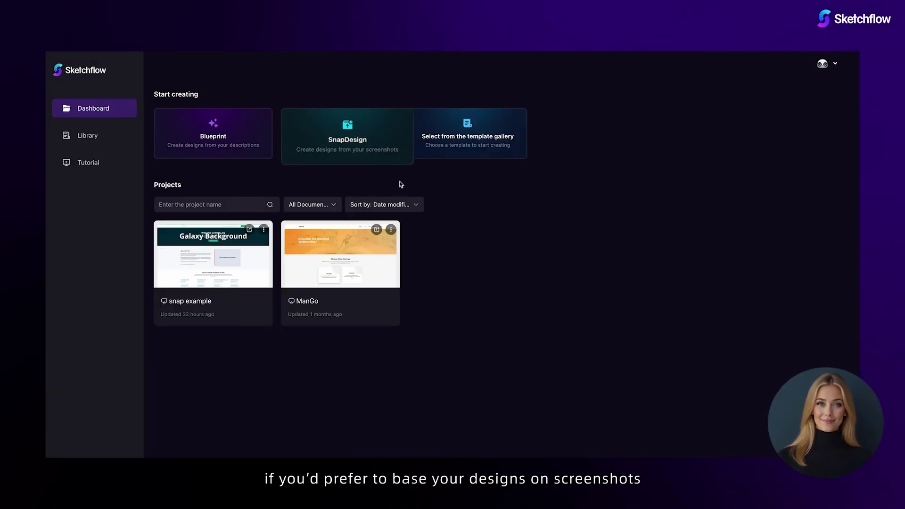
Start a SnapDesign project for Web at 1920x1080 and import s1.png and s2.png as reference images
click(399, 129)
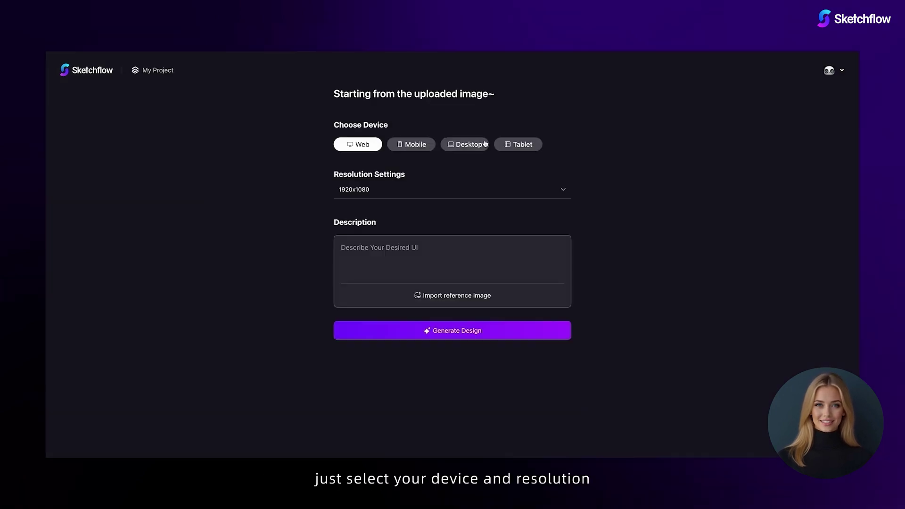
click(566, 190)
click(566, 190)
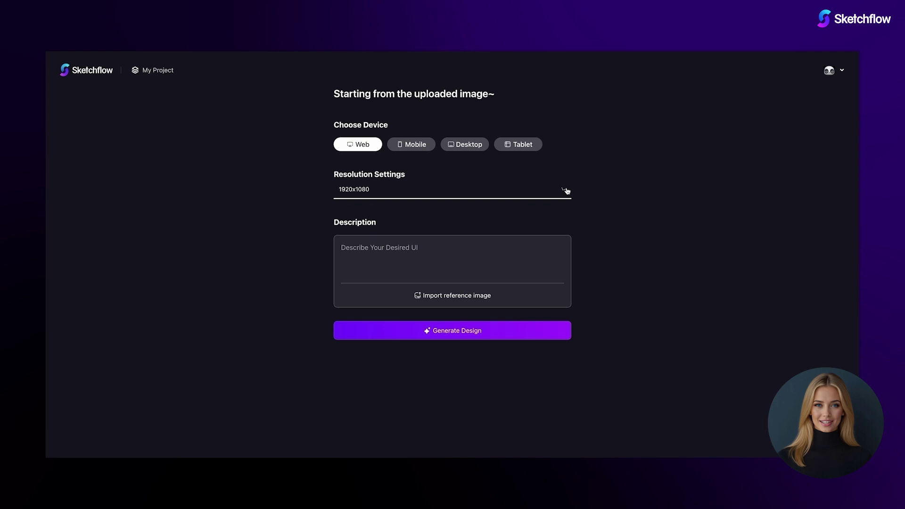
click(396, 251)
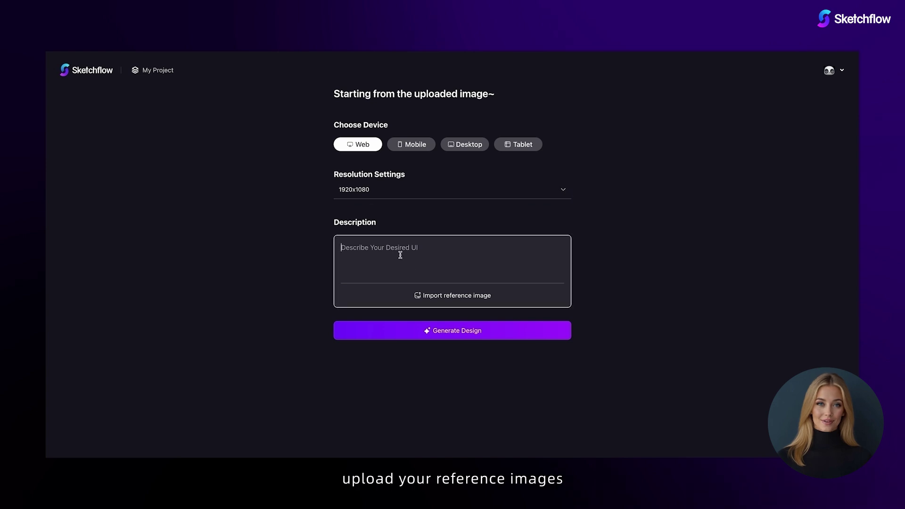
click(437, 297)
click(662, 114)
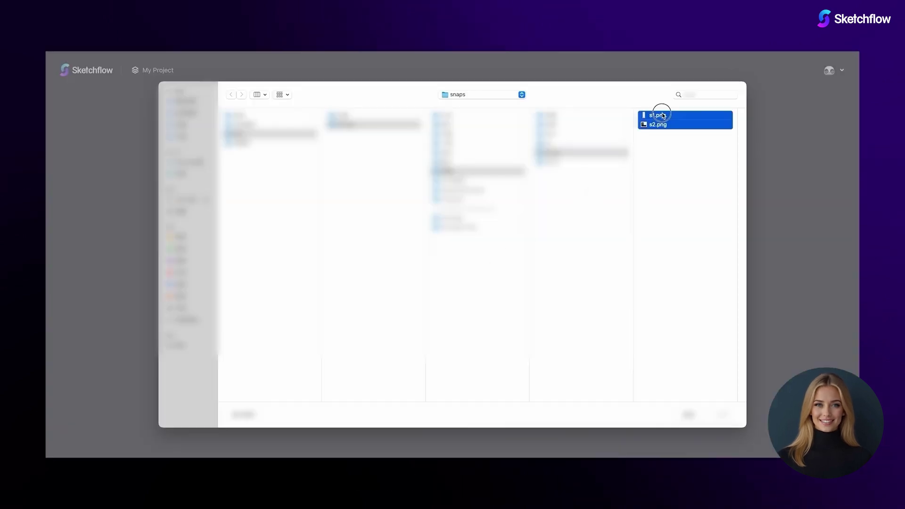
click(724, 419)
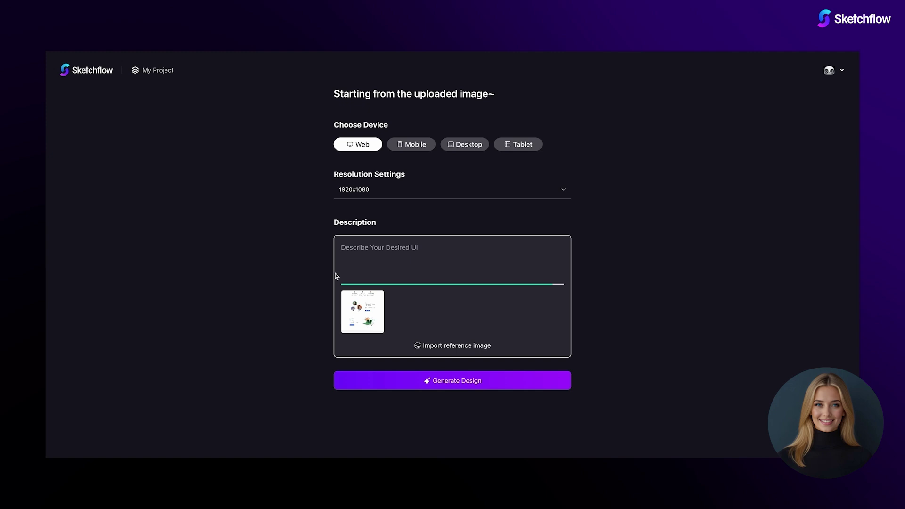
Describe the desired UI as "Referencing the same layout and style." and generate the design
click(357, 249)
text(Referencing the same layout and style.)
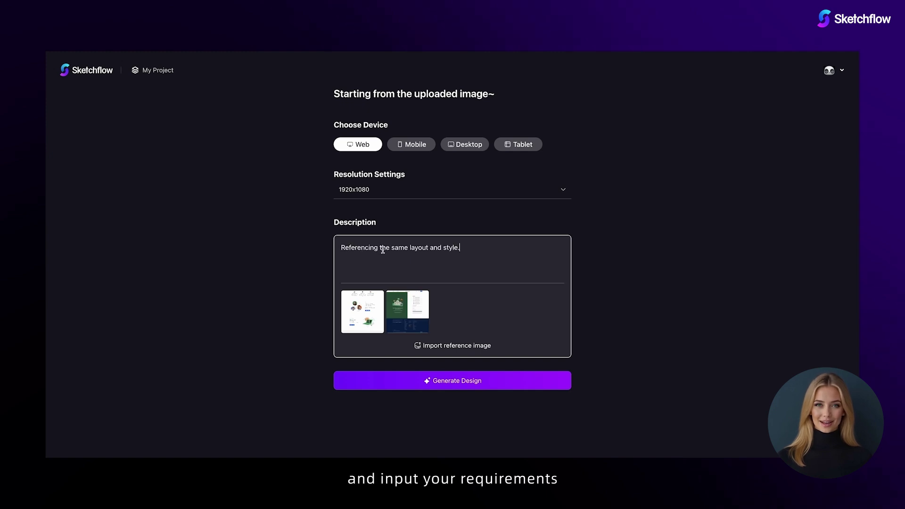
click(456, 380)
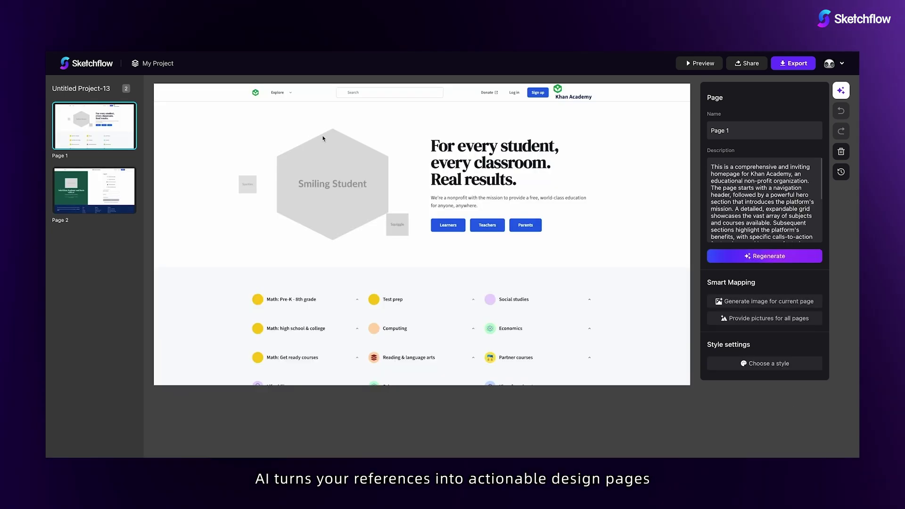
Provide pictures for all pages with Smart Mapping and check them on Page 2 and Page 1
click(68, 183)
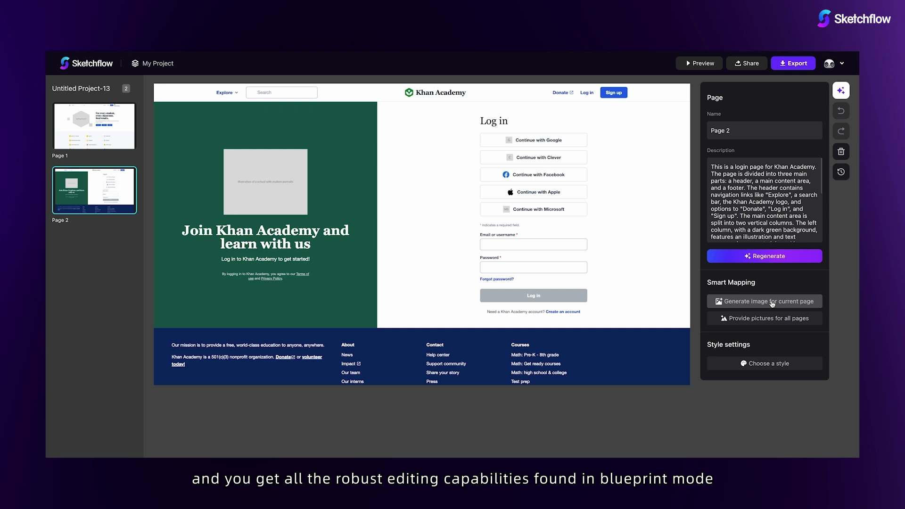
click(769, 319)
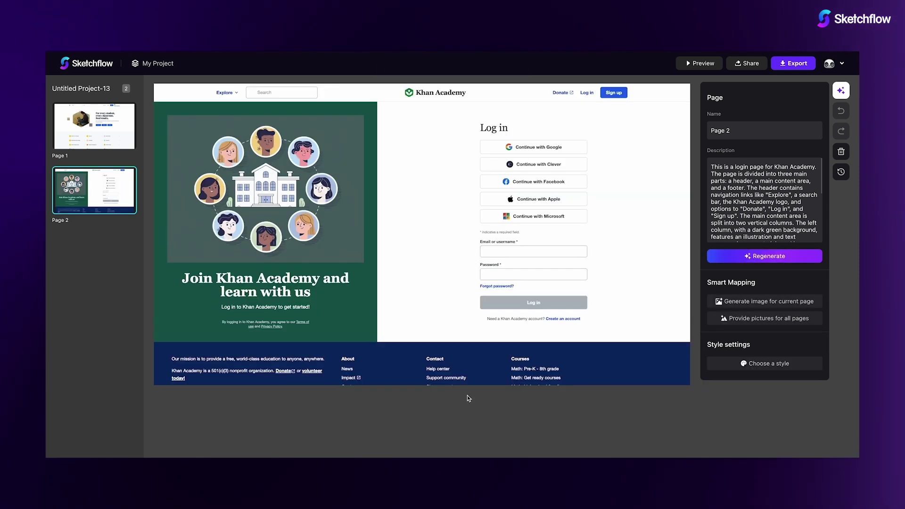
scroll(442, 266, down, 2)
scroll(442, 266, up, 2)
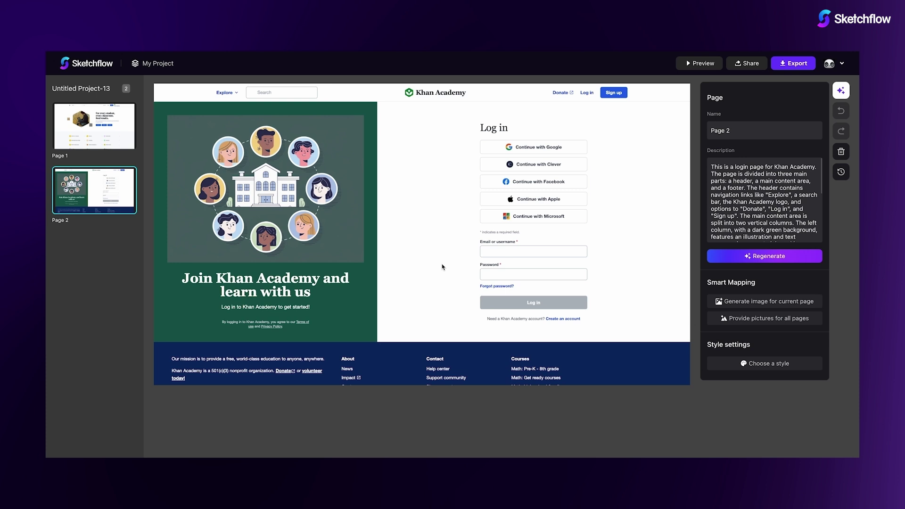
click(91, 130)
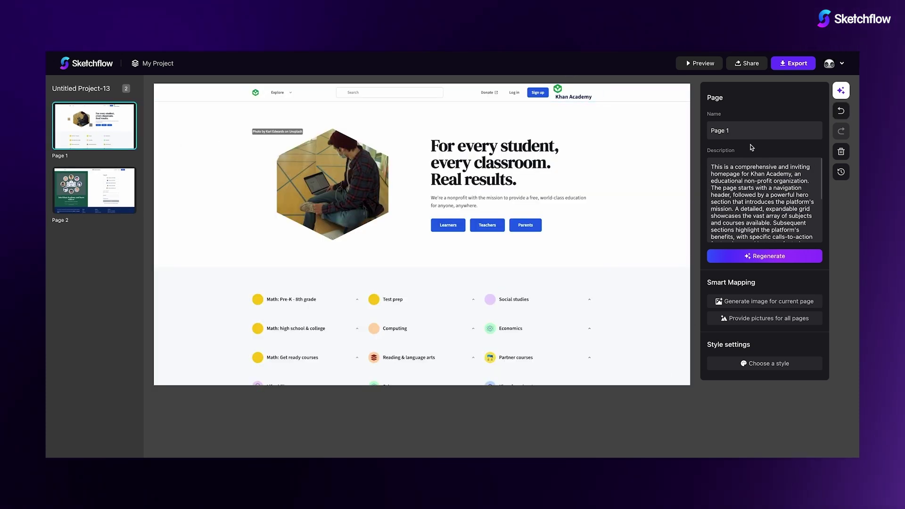
Return to the project dashboard and open the FlexiRoster template from the template gallery in its Design interface view
click(150, 64)
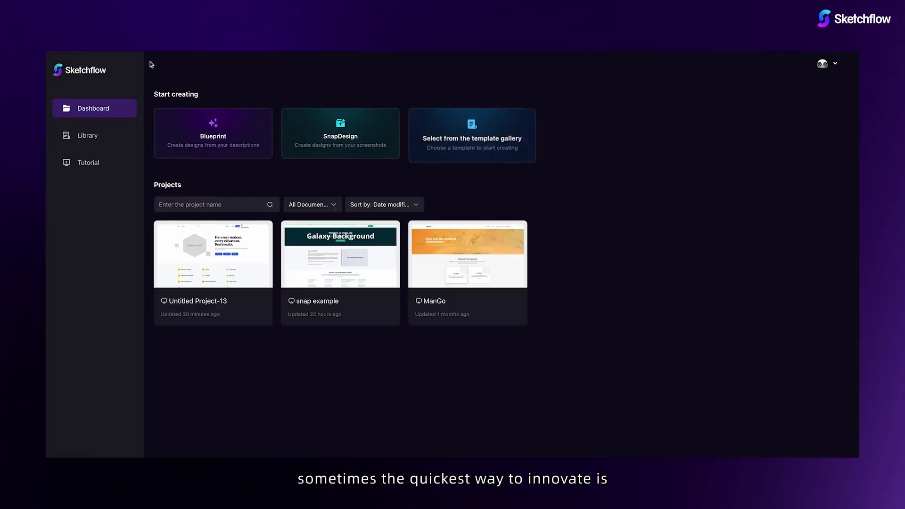
click(501, 137)
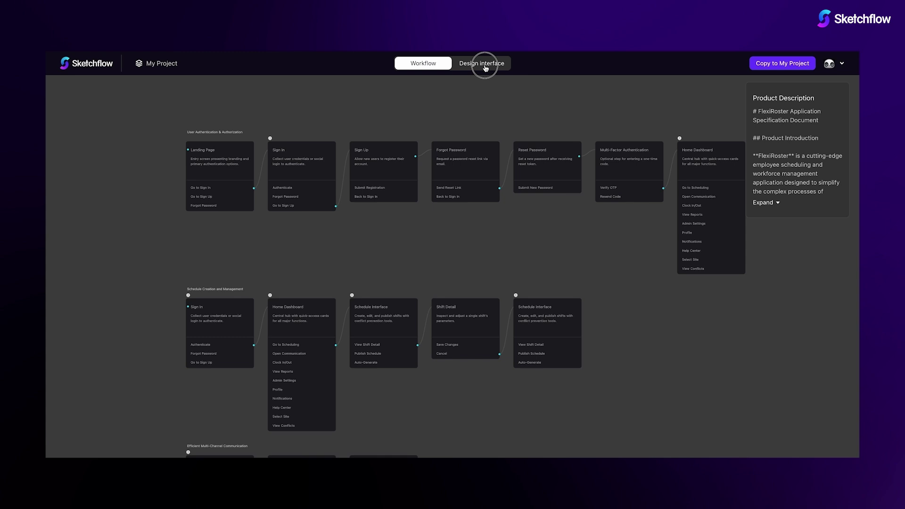
click(485, 63)
View the template's Shift Detail page and copy the template to My Project
scroll(94, 264, down, 3)
click(93, 383)
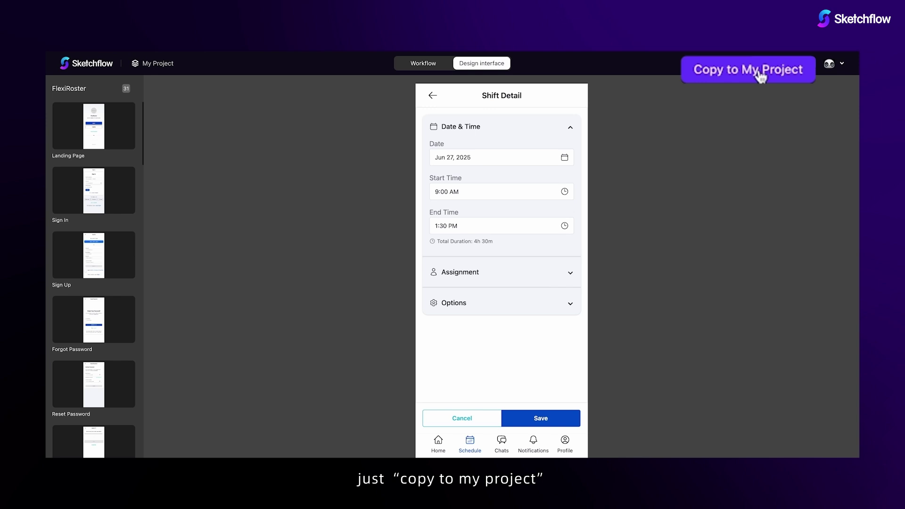
click(725, 71)
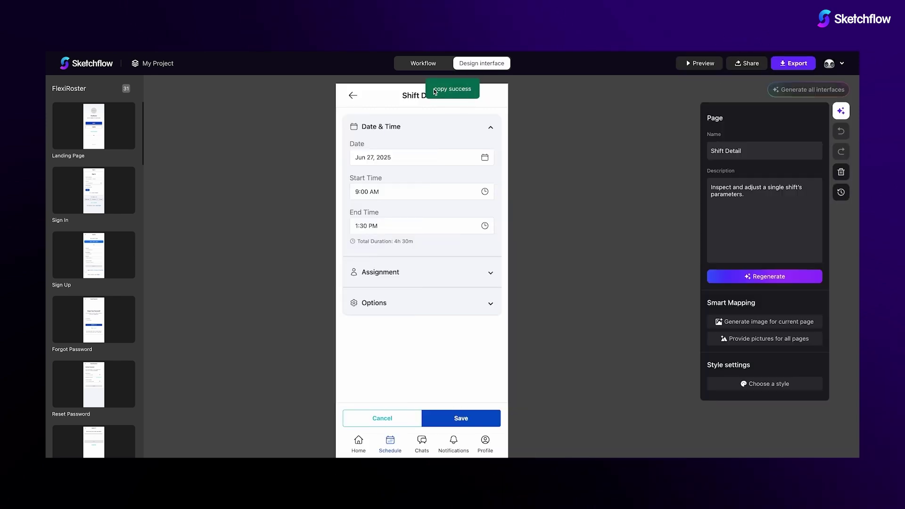
Open the copied FlexiRoster project from the dashboard to view its Landing Page, and leave the project
click(152, 63)
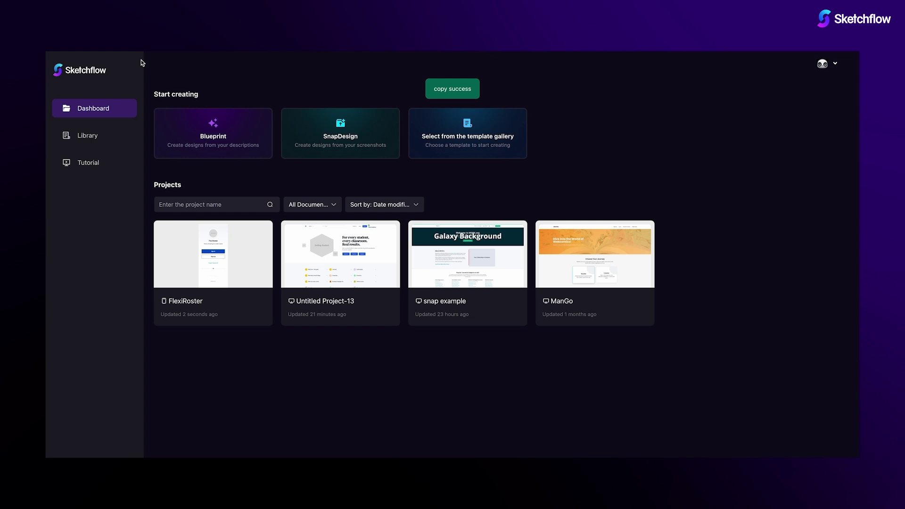
click(231, 274)
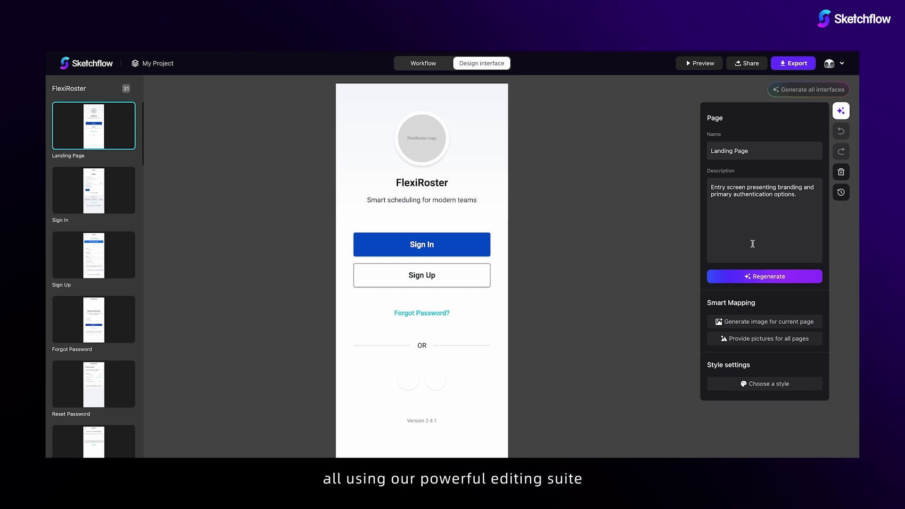
click(147, 63)
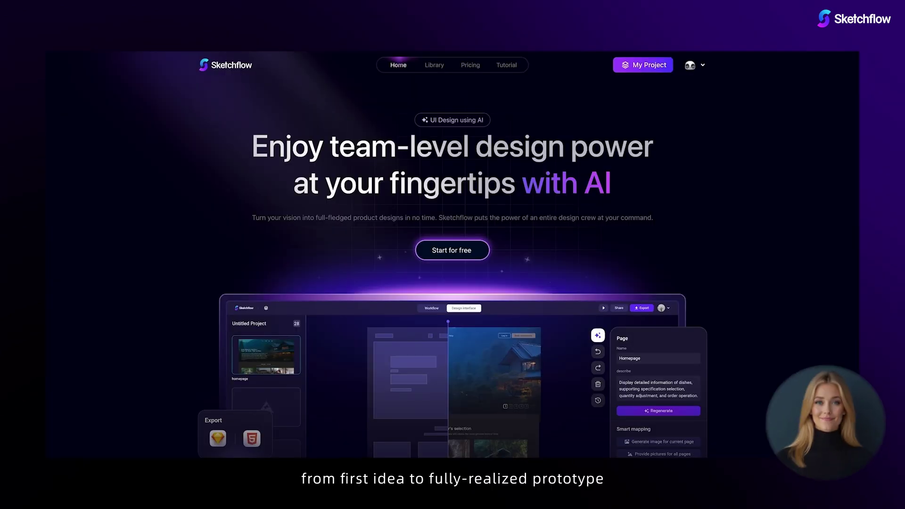